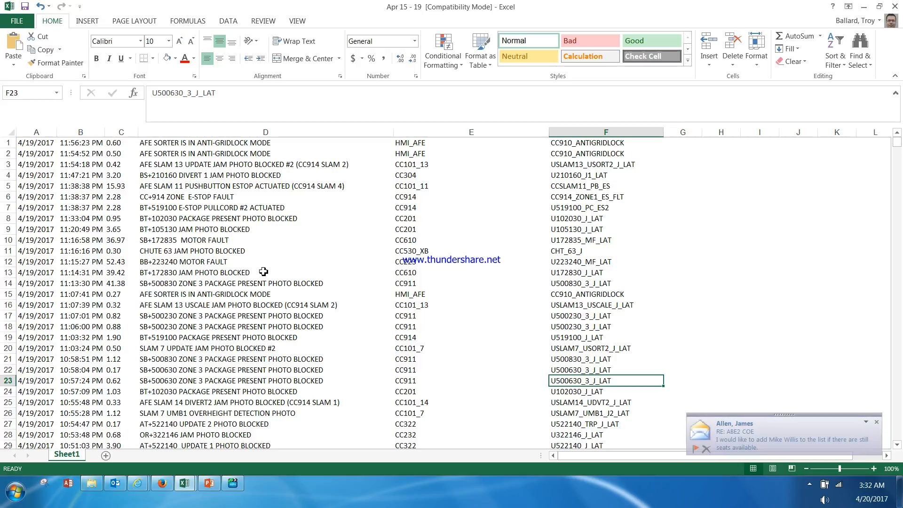
Step: Copy all alarm records from cell A1 to the last used cell of the Apr 15 - 19 workbook
left_click(35, 142)
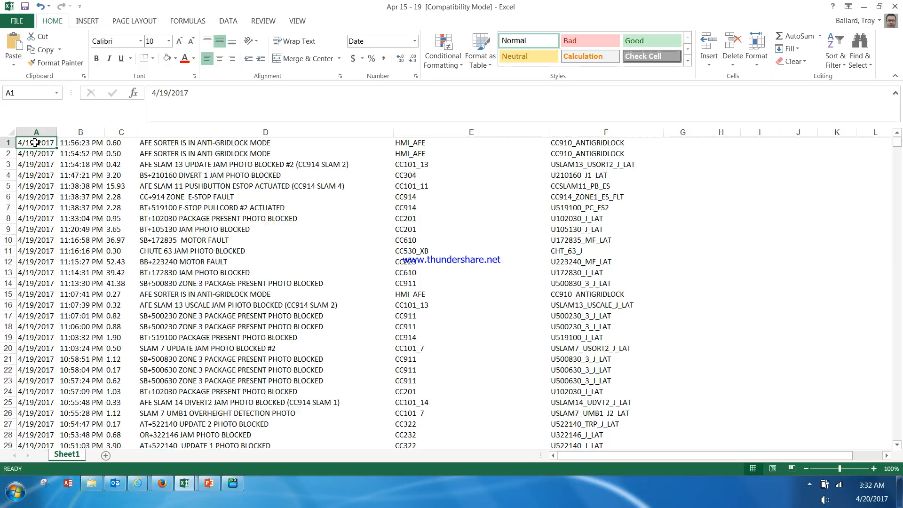
key("ctrl+shift+End")
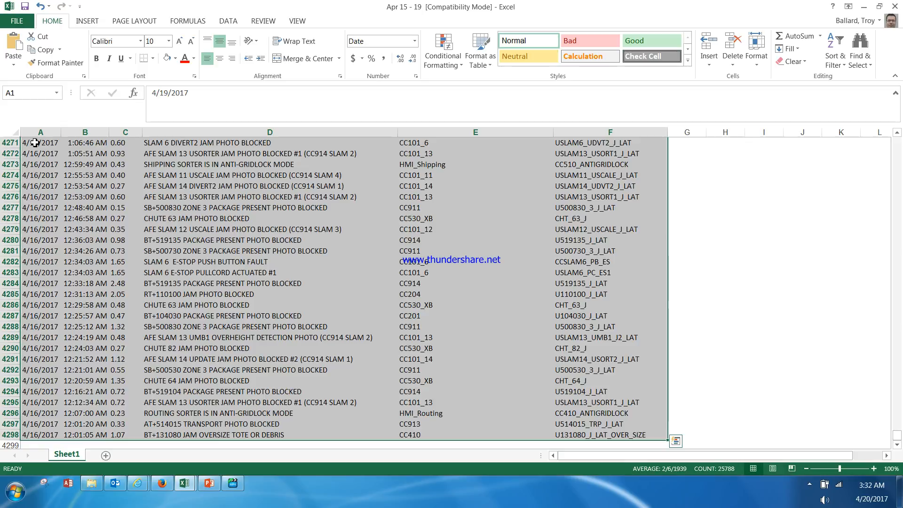
key("ctrl+c")
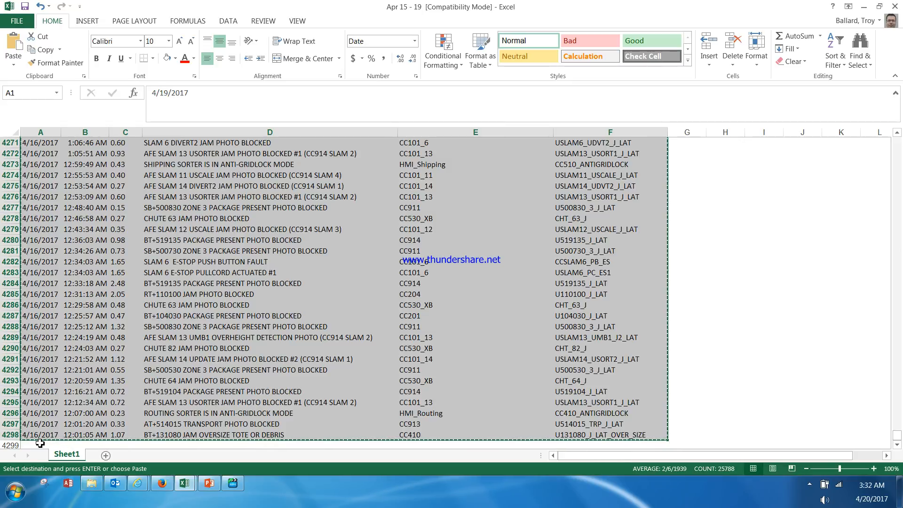
Step: Switch to the Alarms Analytics, v1.81 workbook and paste the copied records into All Alarms starting at the first empty row, cell A60330
mouse_move(177, 479)
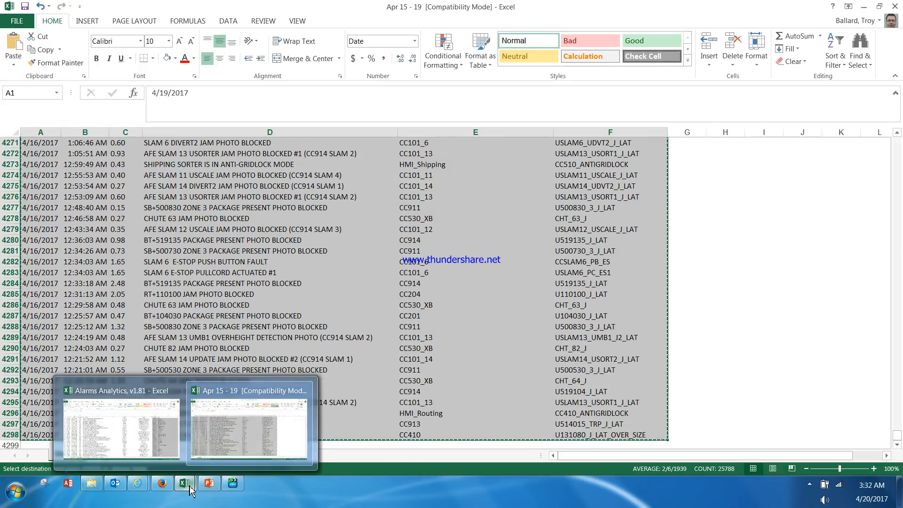
mouse_move(105, 439)
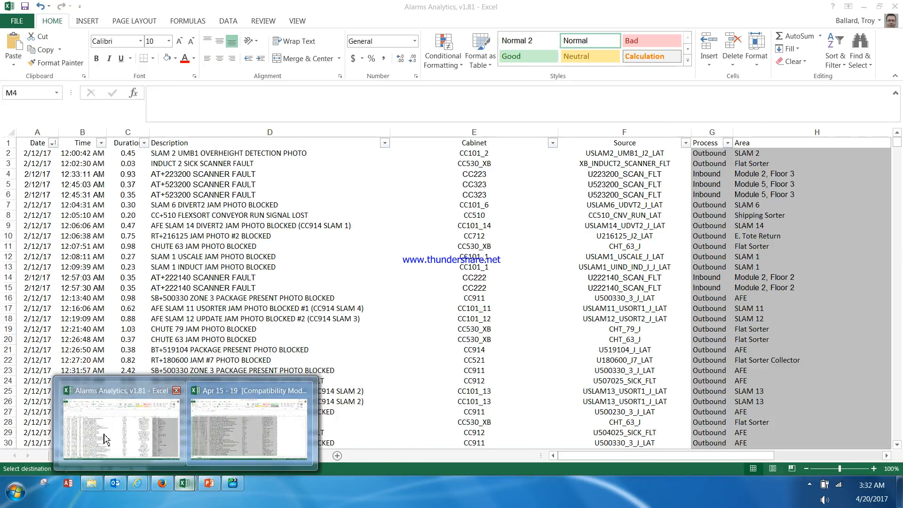
left_click(106, 439)
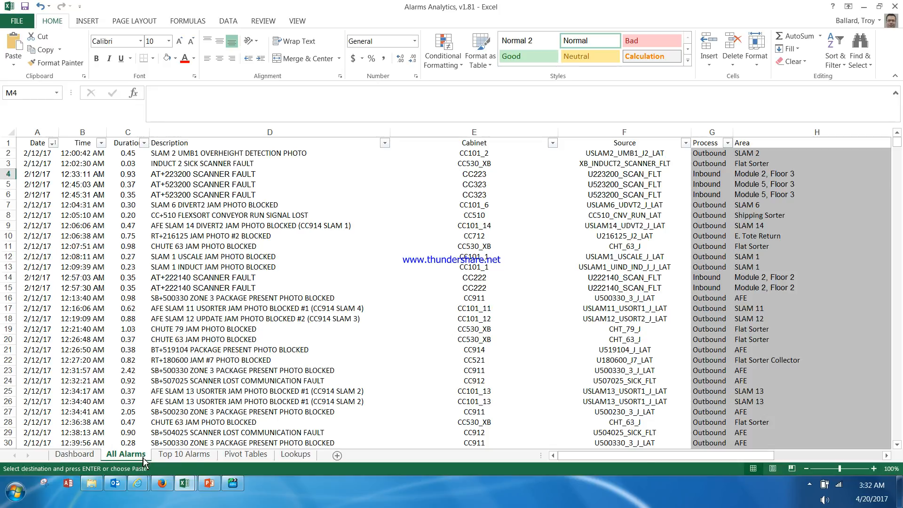
left_click_drag(897, 141, 898, 418)
scroll(821, 306, "up", 15)
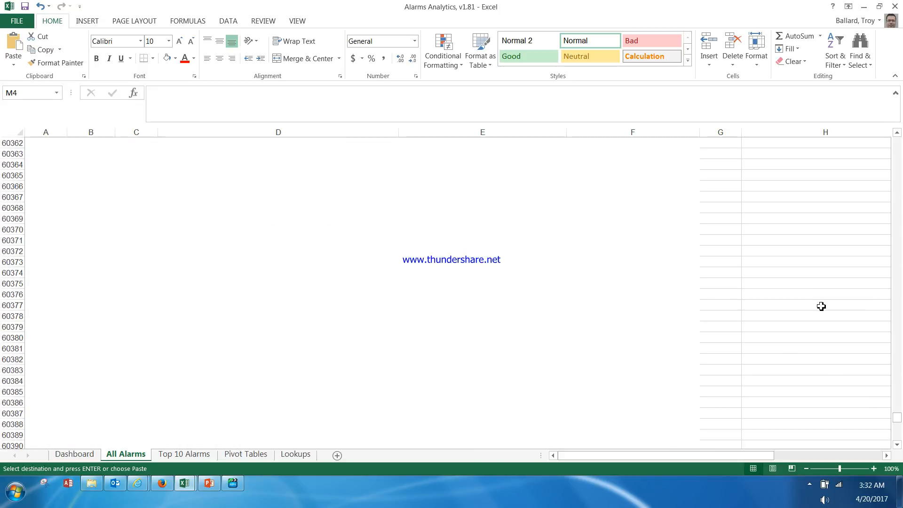
scroll(821, 306, "up", 4)
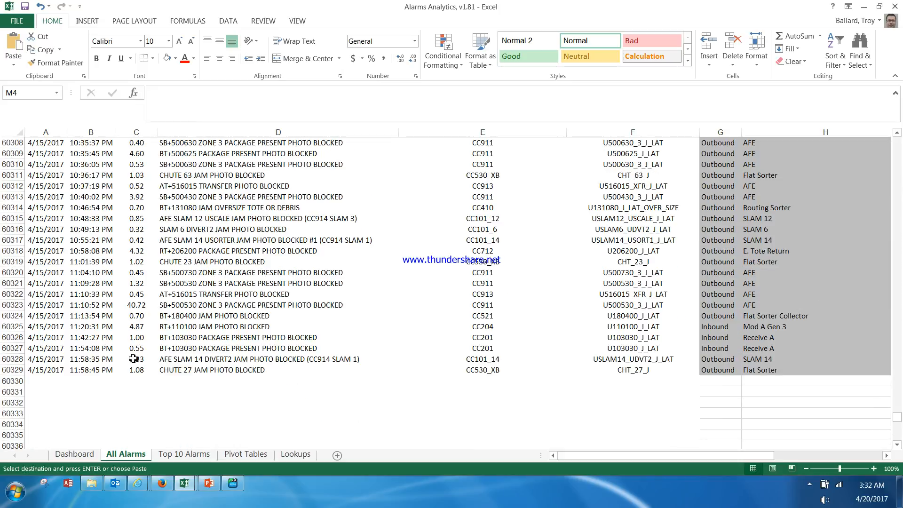
left_click(49, 380)
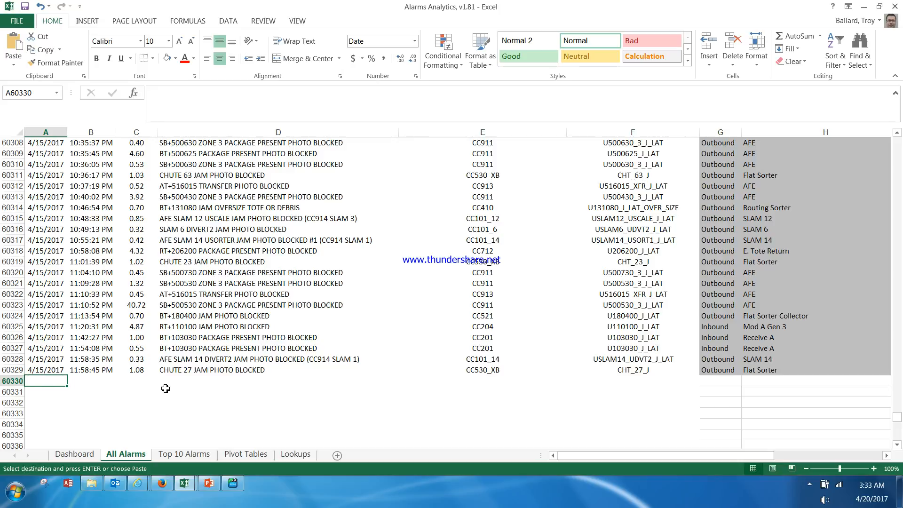
key("ctrl+v")
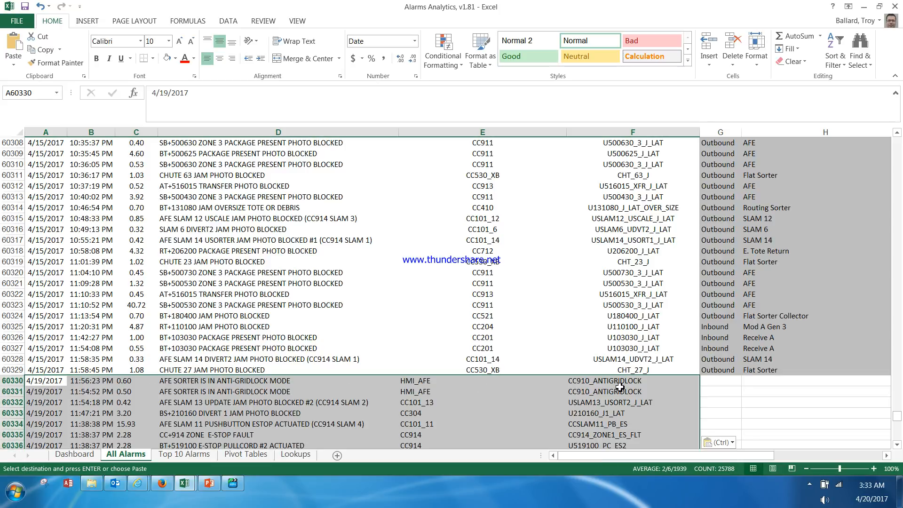
Step: Center the contents of columns A through F horizontally on the All Alarms sheet
left_click_drag(42, 132, 606, 132)
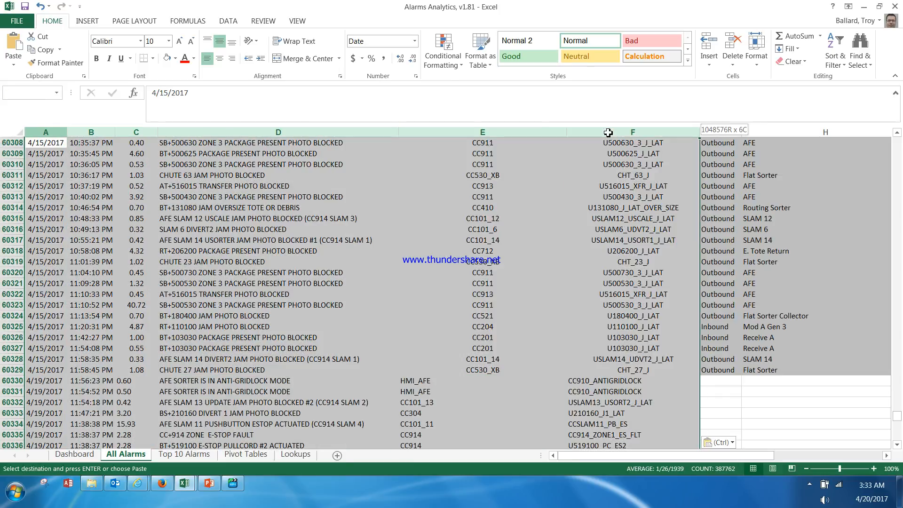
left_click(220, 59)
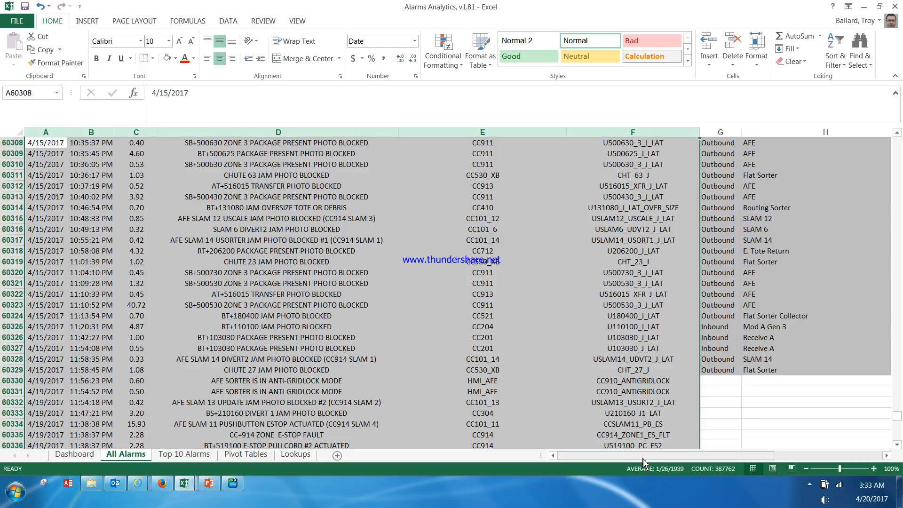
left_click(725, 401)
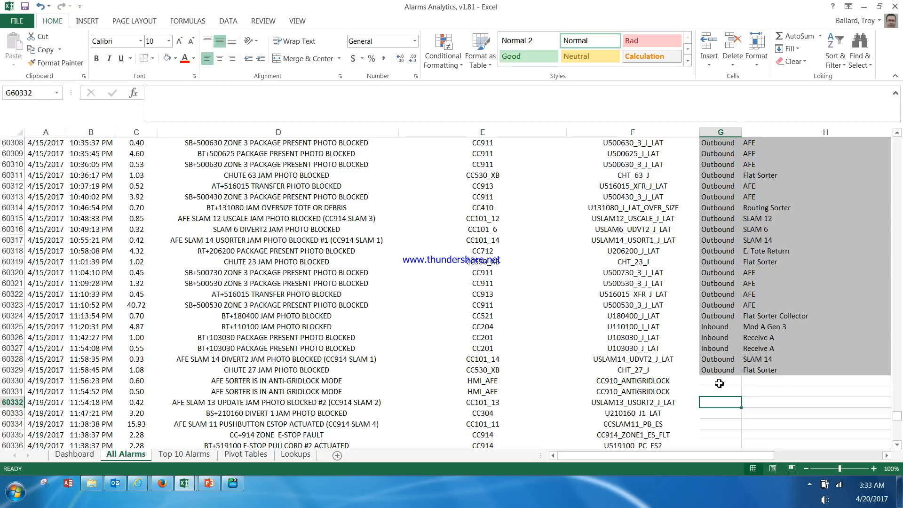
Step: Fill the formulas in G60329:K60329 down through the newly pasted records and check them to the last row
left_click_drag(690, 458, 789, 458)
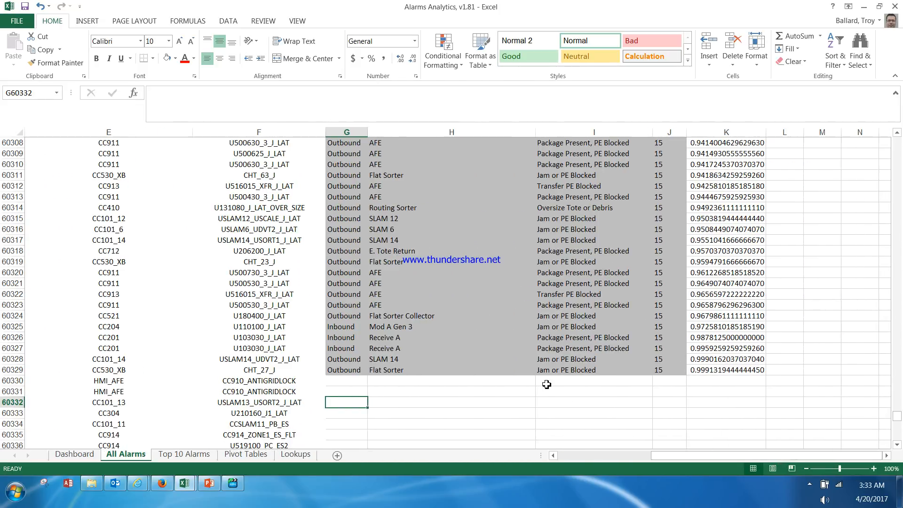
left_click(347, 371)
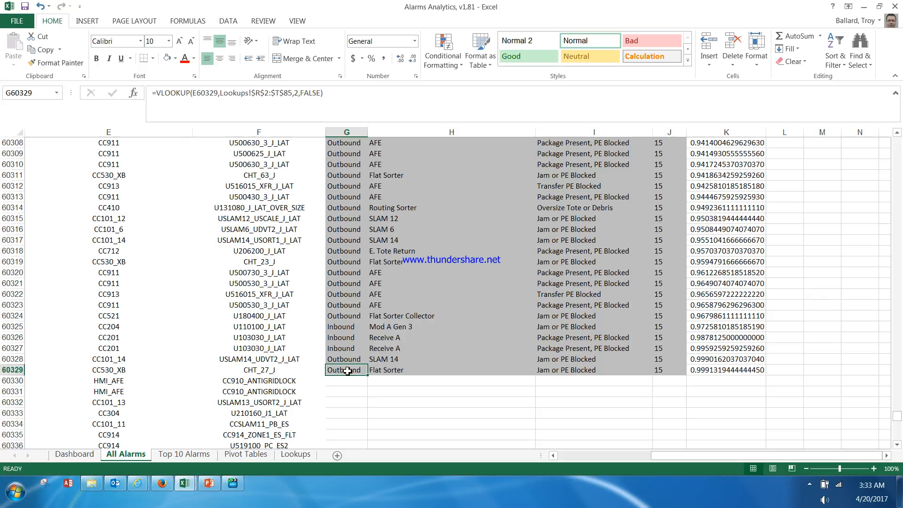
left_click_drag(347, 372, 748, 372)
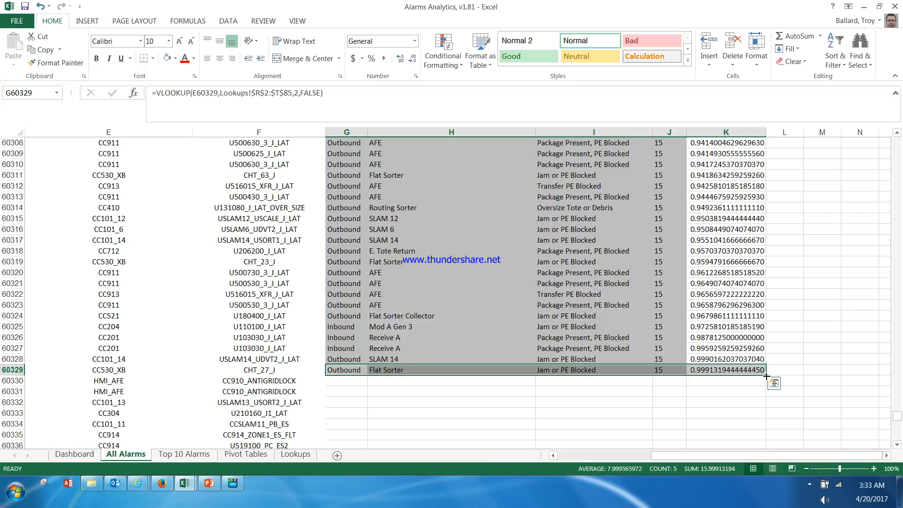
double_click(766, 375)
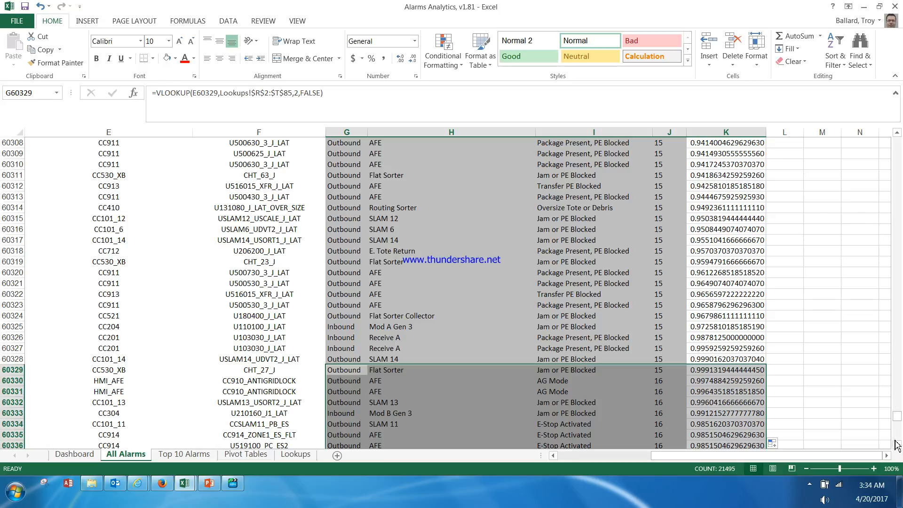
left_click(897, 446)
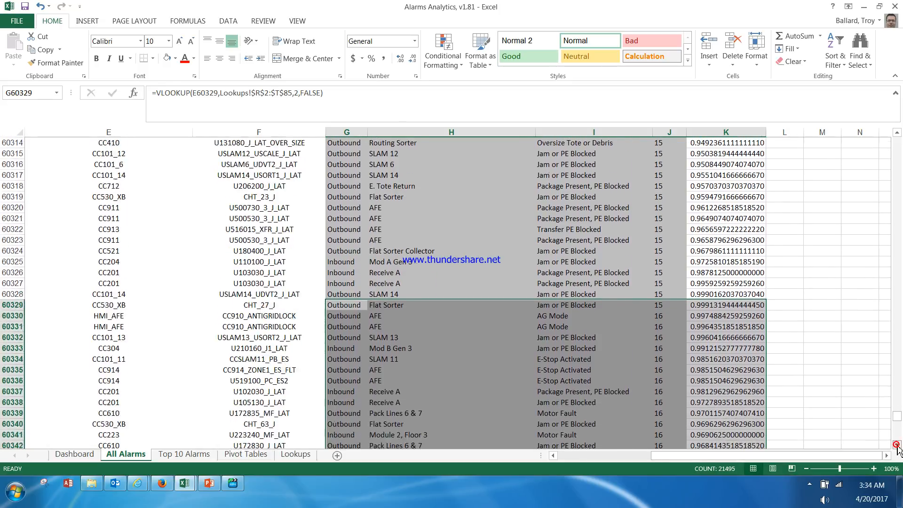
left_click_drag(897, 418, 898, 439)
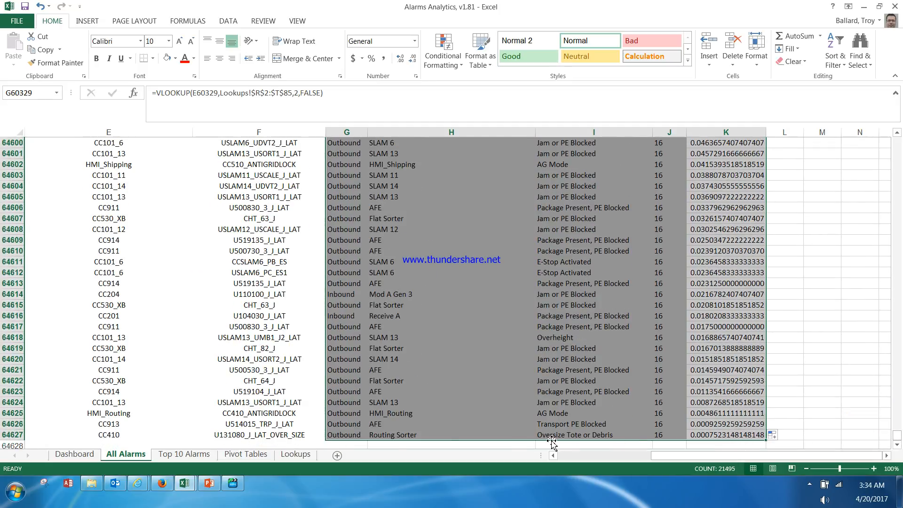
Step: Filter the Process column of the alarm list to show only Inbound records
left_click_drag(898, 436, 898, 99)
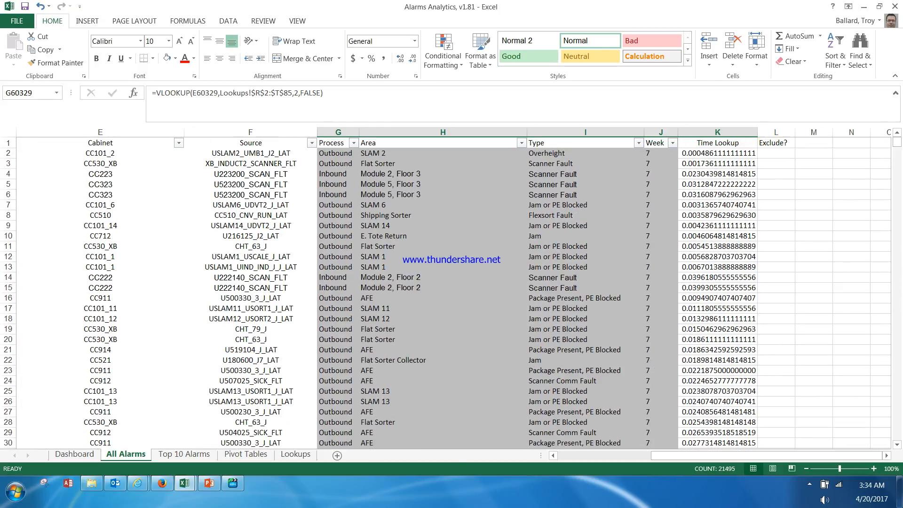
left_click_drag(673, 457, 571, 460)
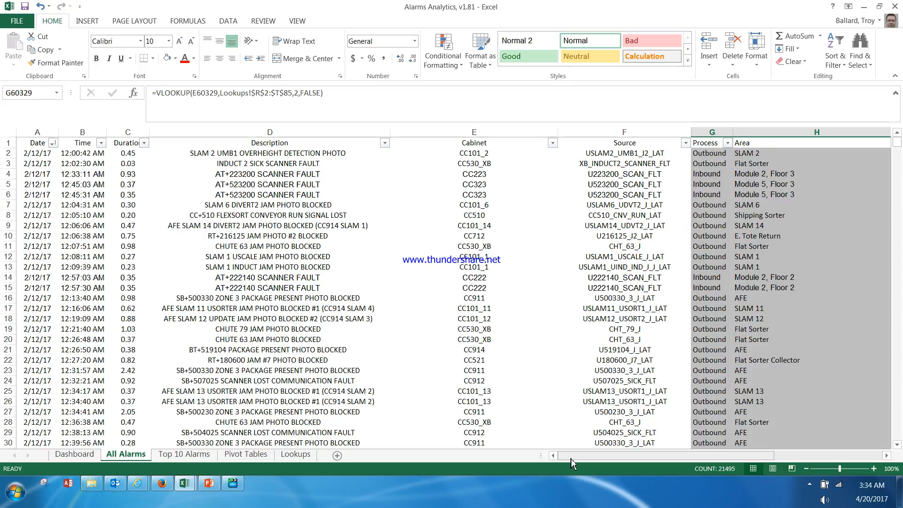
left_click(728, 143)
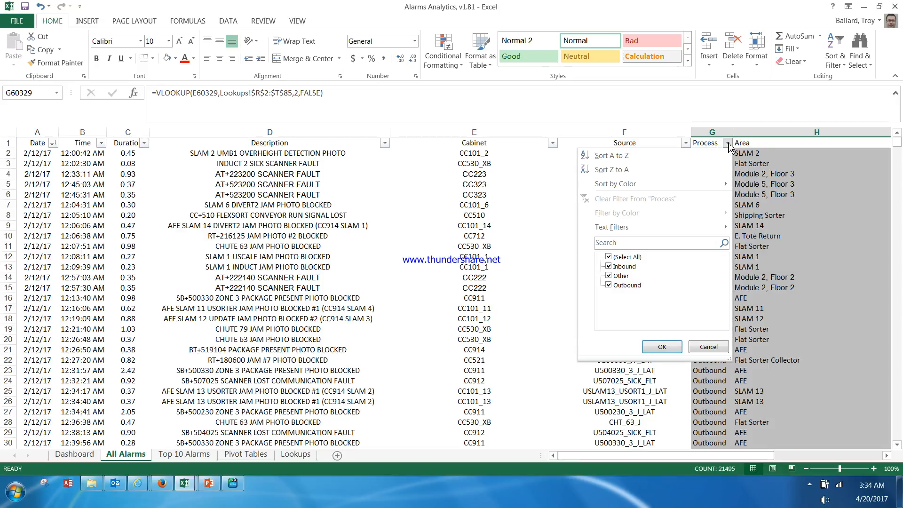
left_click(626, 258)
left_click(623, 266)
left_click(663, 346)
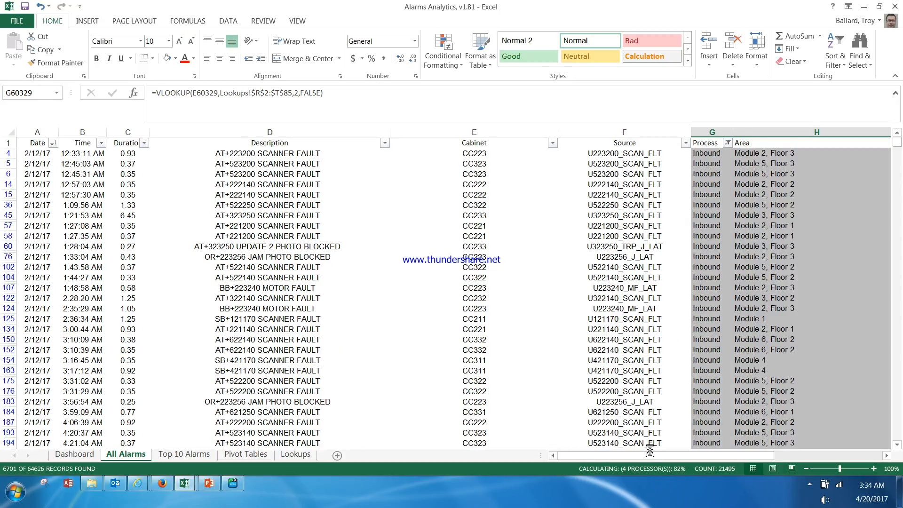
Step: Filter the Week column to show only week 16
left_click_drag(647, 455, 741, 458)
left_click(672, 142)
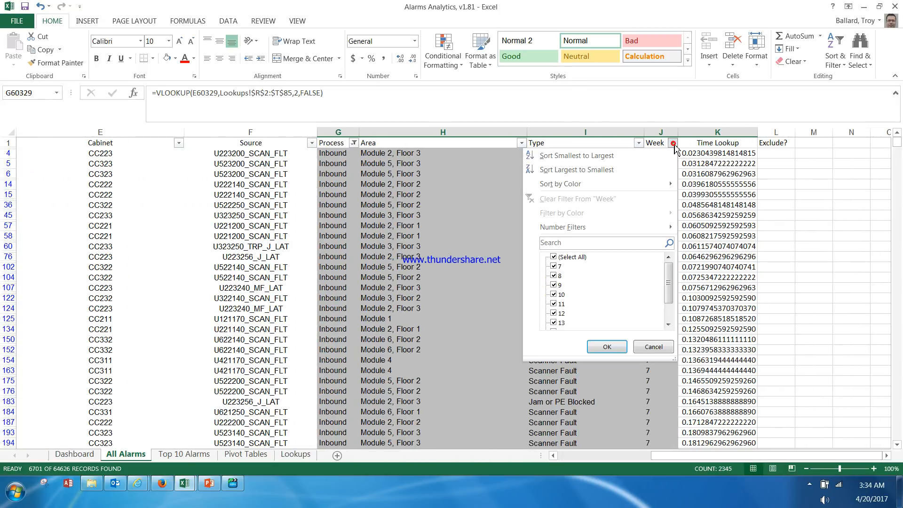
left_click_drag(669, 278, 670, 299)
left_click(553, 256)
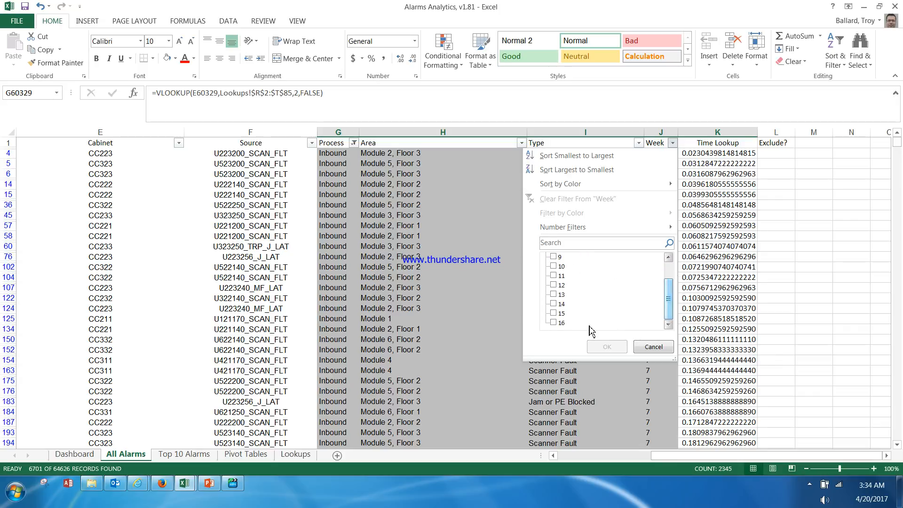
left_click(554, 323)
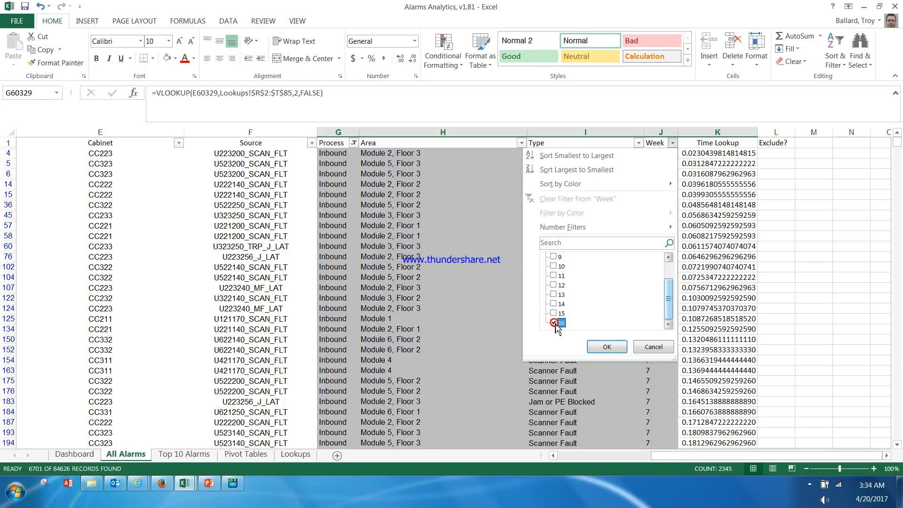
left_click(607, 348)
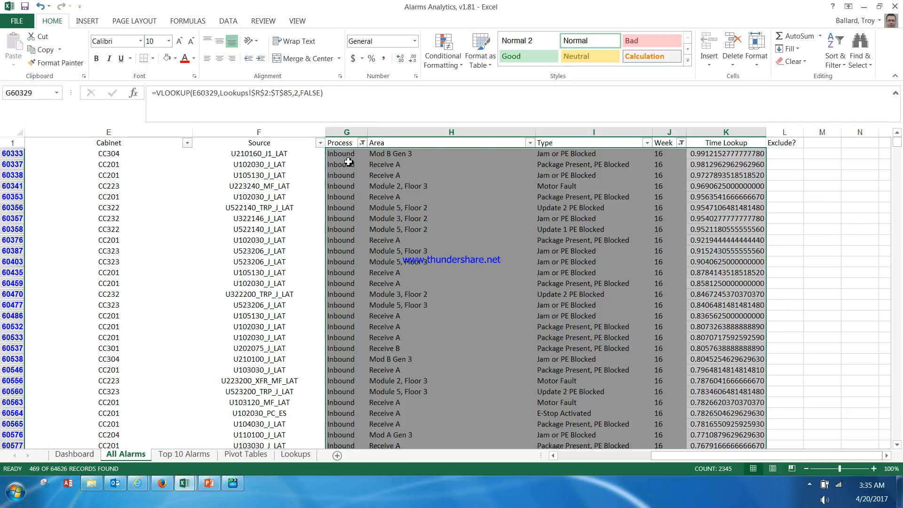
Step: Sort the filtered alarm records by Time from largest to smallest
left_click(553, 456)
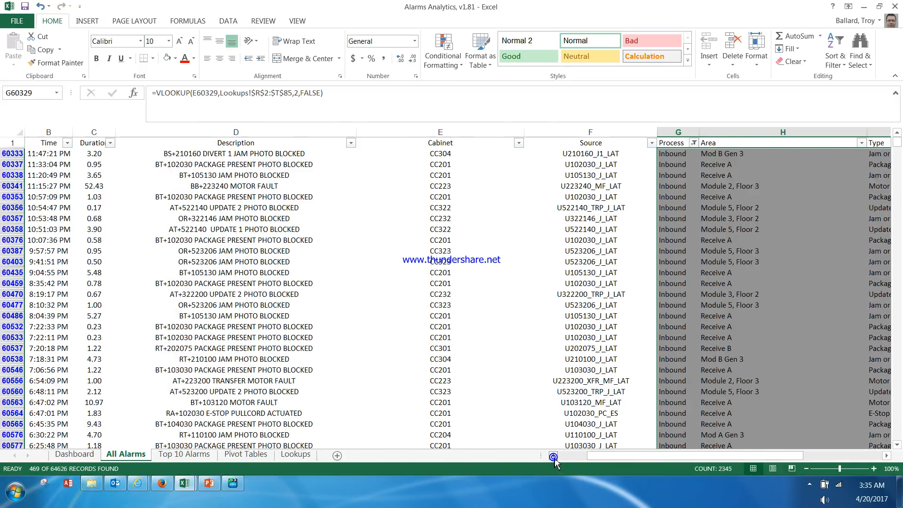
left_click(553, 455)
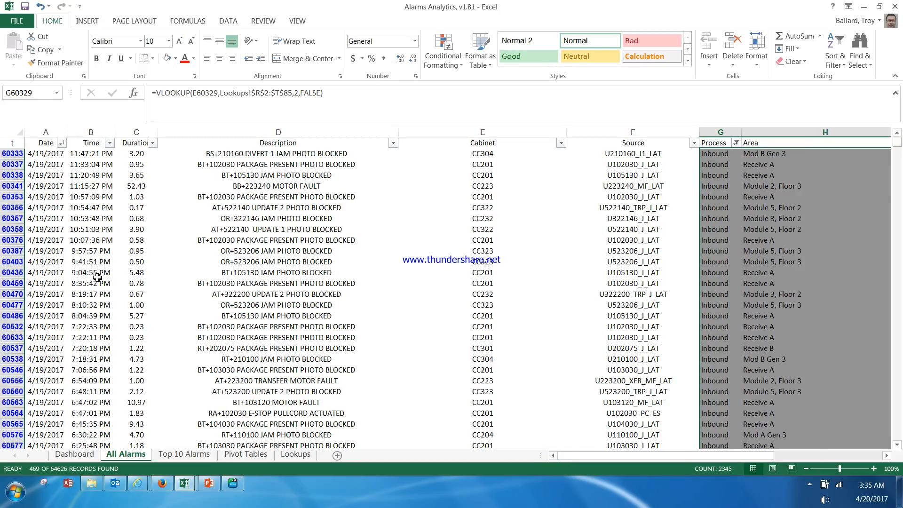
left_click(110, 144)
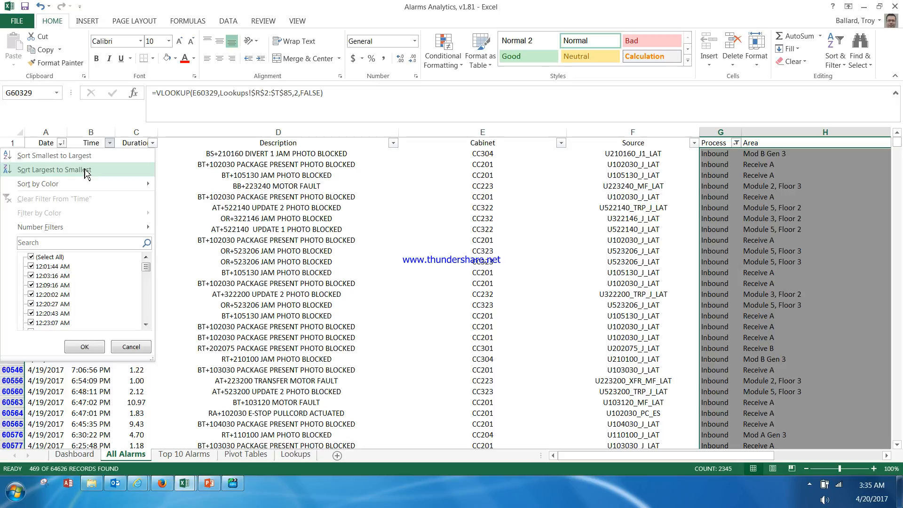
left_click(86, 172)
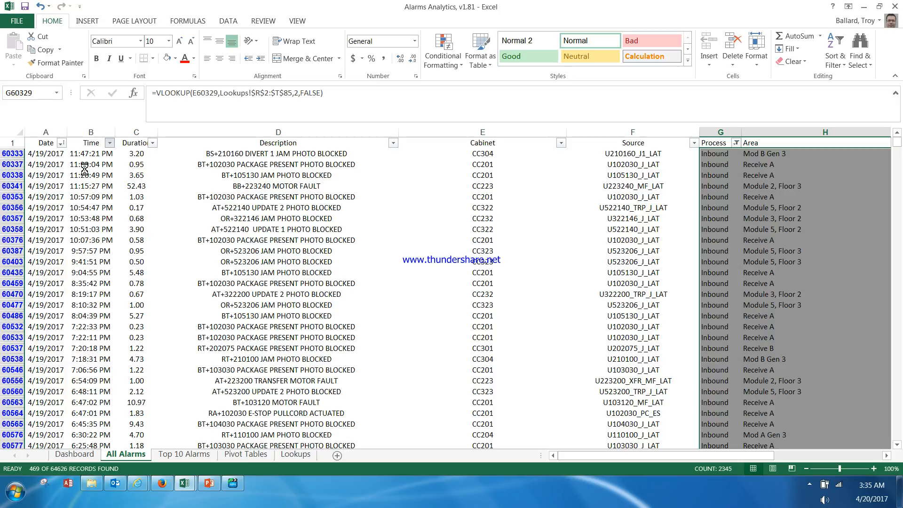
Step: Sort the filtered alarm records by Time from smallest to largest and look through them to the last row
left_click(109, 143)
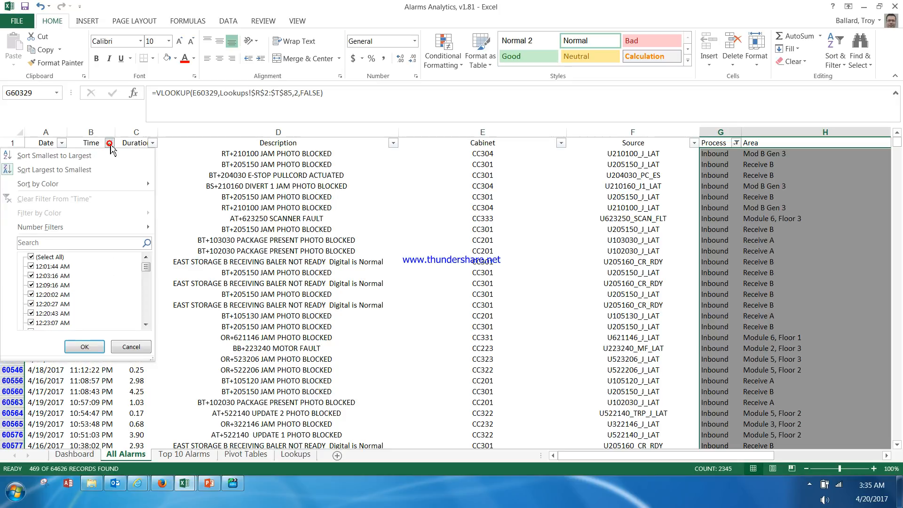
left_click(85, 157)
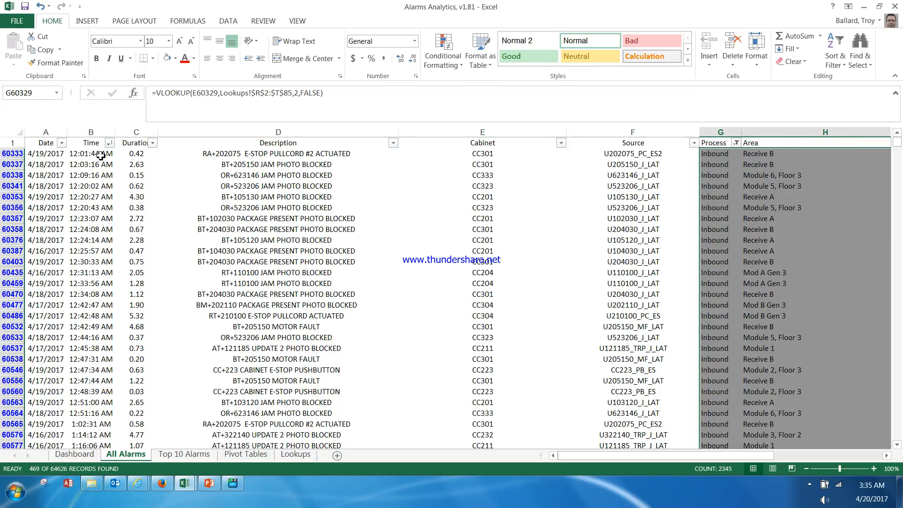
left_click_drag(900, 150, 899, 447)
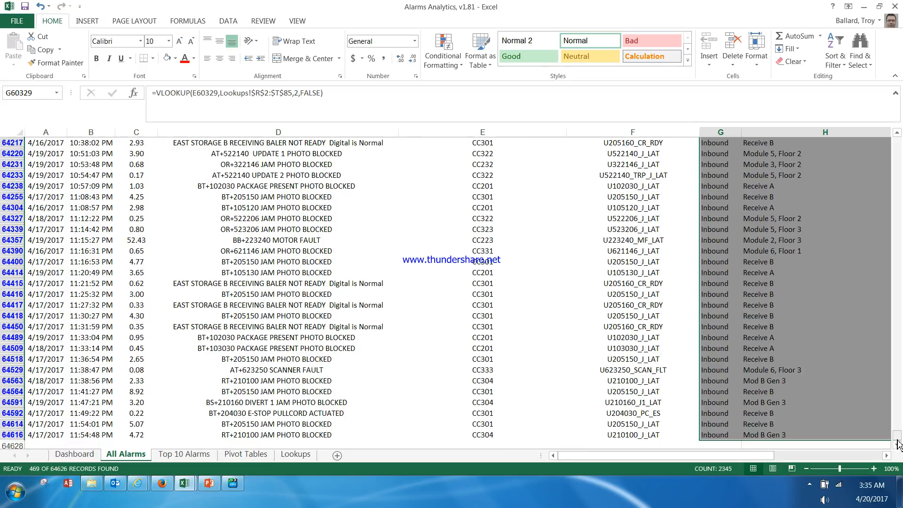
left_click_drag(897, 435, 898, 134)
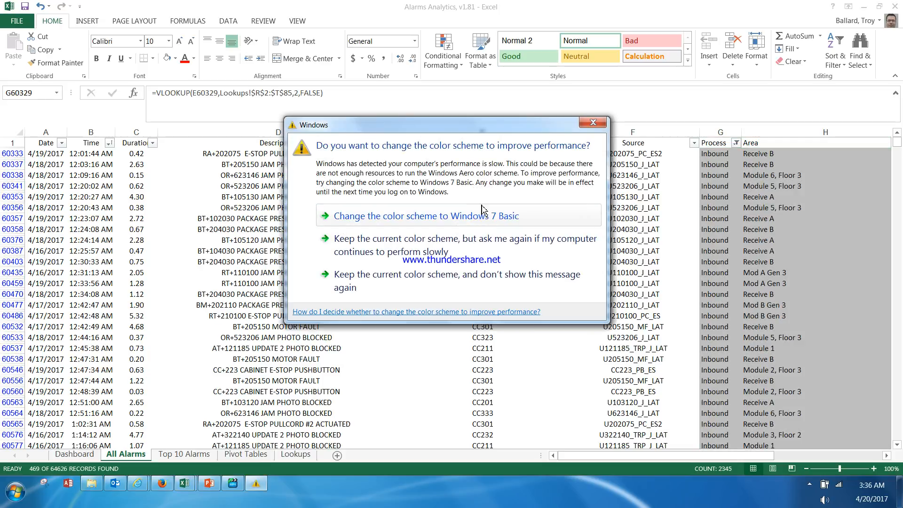
Step: Dismiss the Windows color scheme prompt and look over the Shifts and Breaks table on the Lookups sheet
left_click(593, 123)
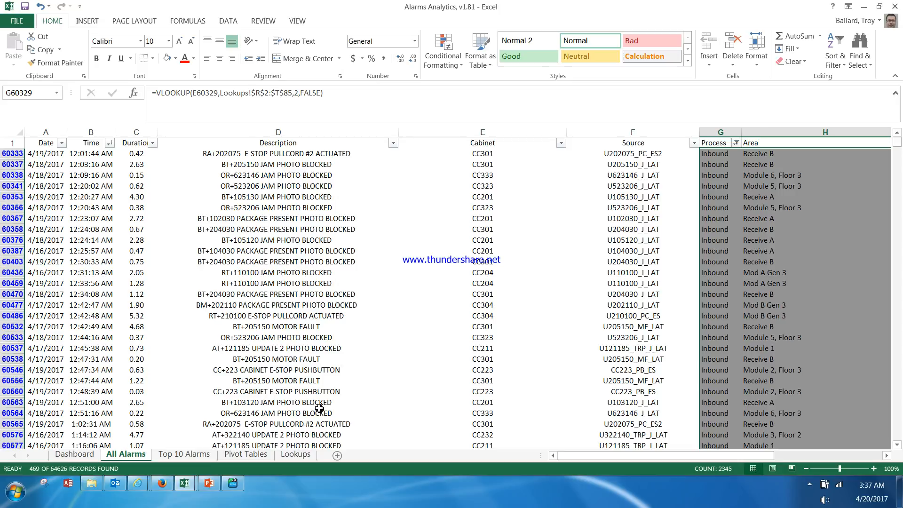
left_click(290, 457)
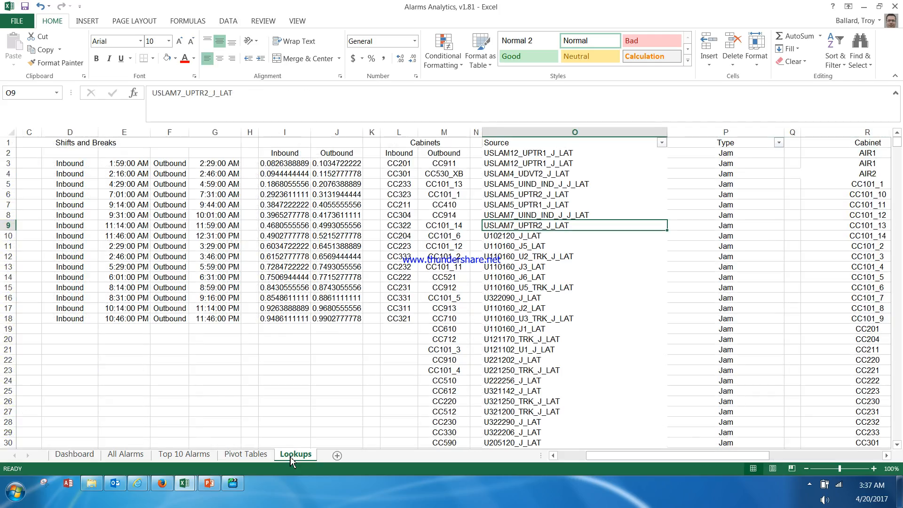
left_click_drag(600, 456, 555, 458)
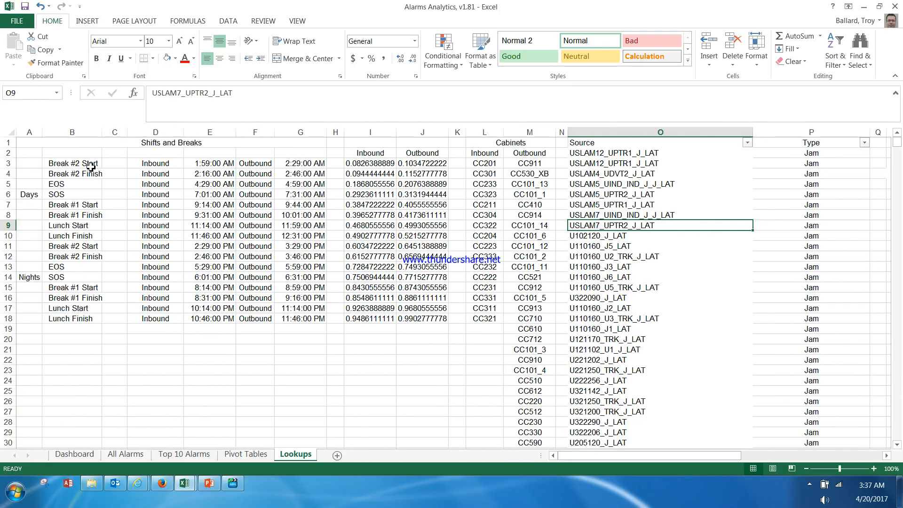
left_click_drag(123, 142, 237, 319)
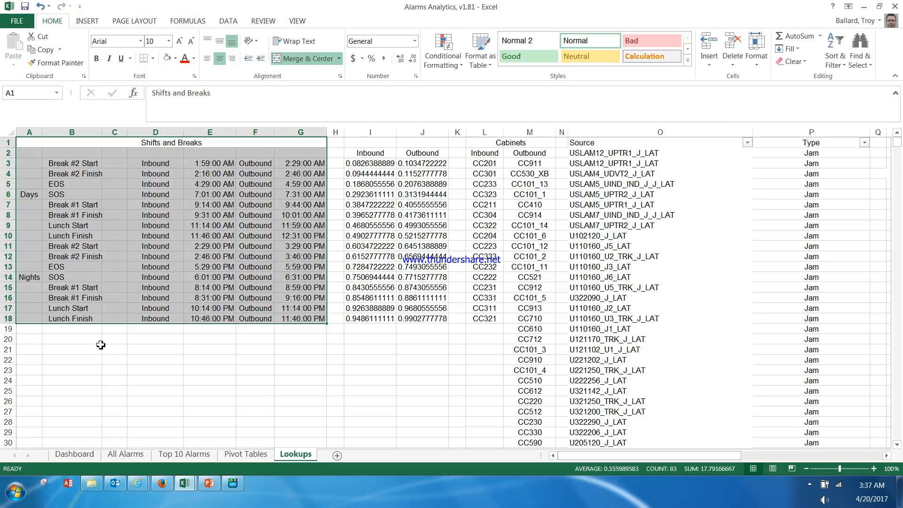
left_click_drag(96, 340, 106, 350)
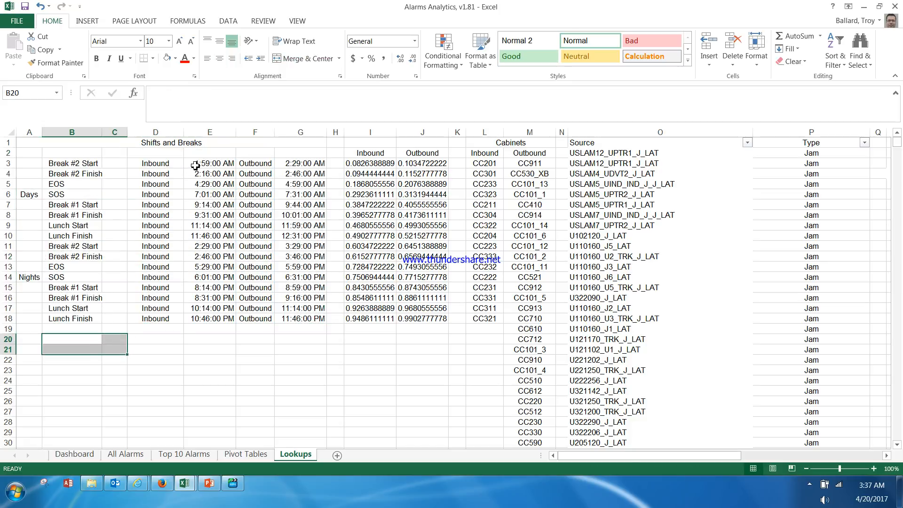
left_click_drag(173, 164, 203, 317)
left_click(208, 339)
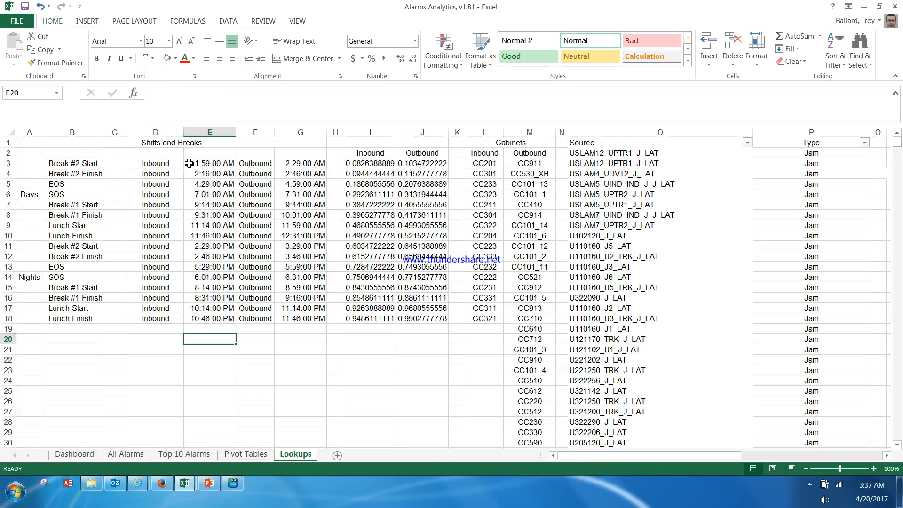
Step: Examine the inbound start and finish times for each break, shift change and lunch in the Shifts and Breaks table
left_click(177, 165)
left_click_drag(177, 164, 214, 174)
left_click(200, 164)
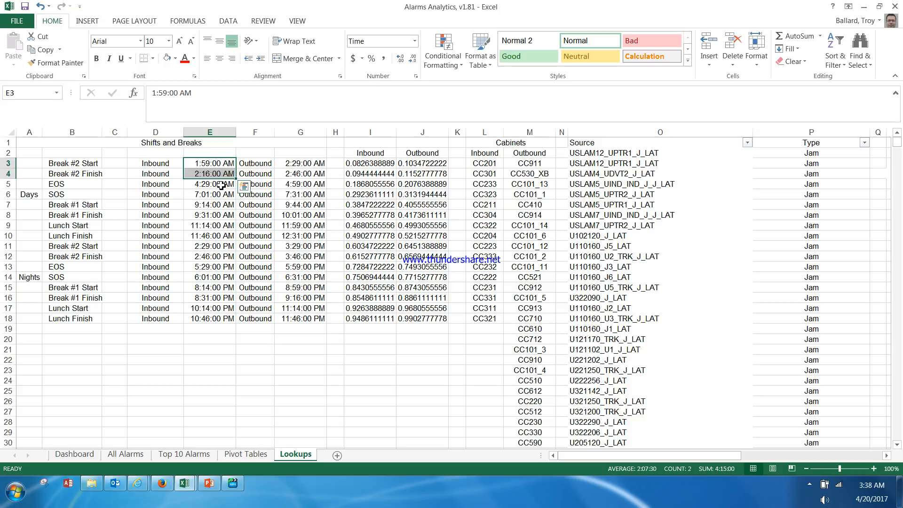
left_click_drag(221, 183, 223, 194)
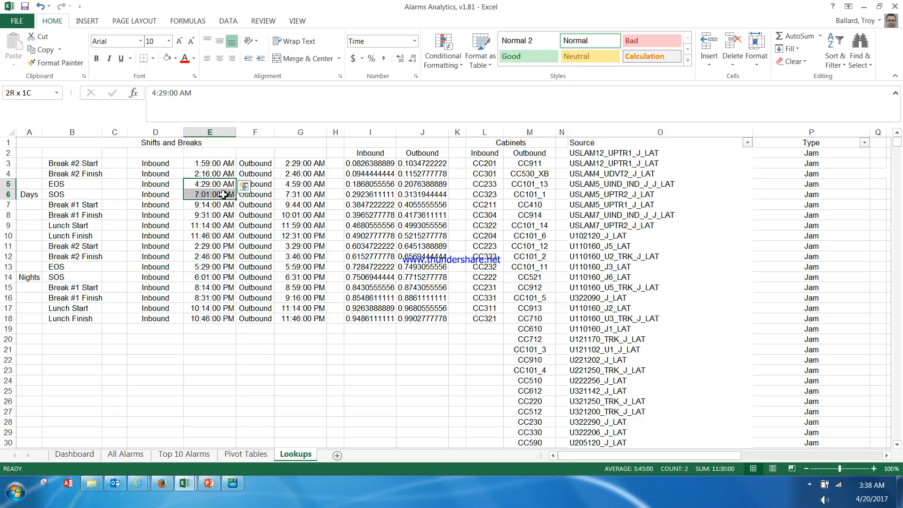
left_click_drag(223, 206, 211, 277)
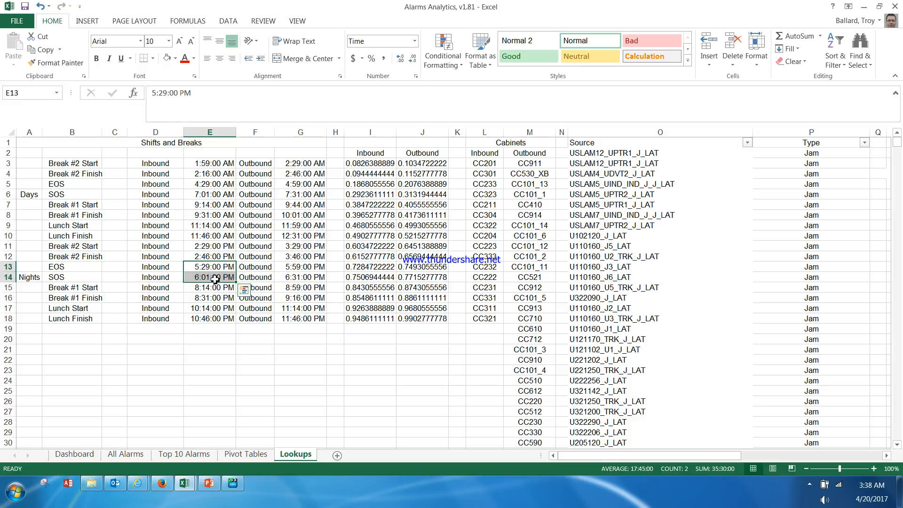
left_click_drag(216, 288, 217, 296)
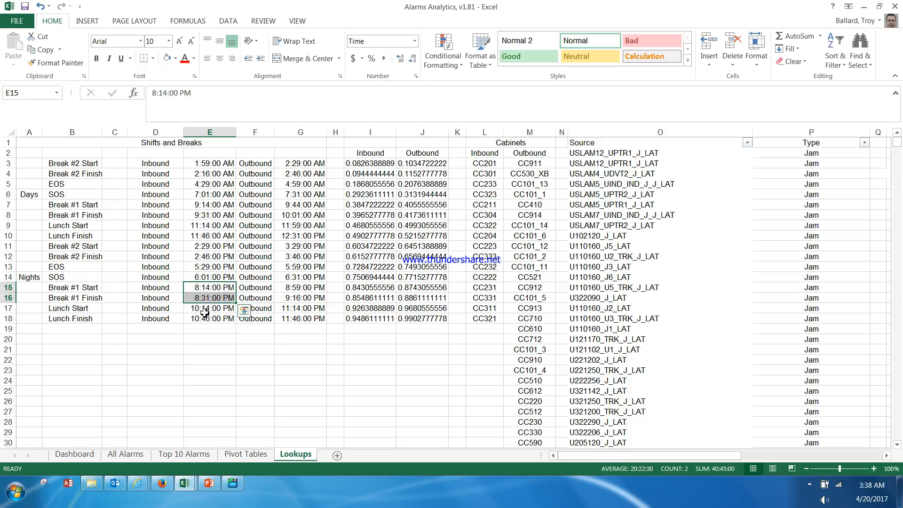
left_click(211, 310)
left_click_drag(211, 311, 209, 318)
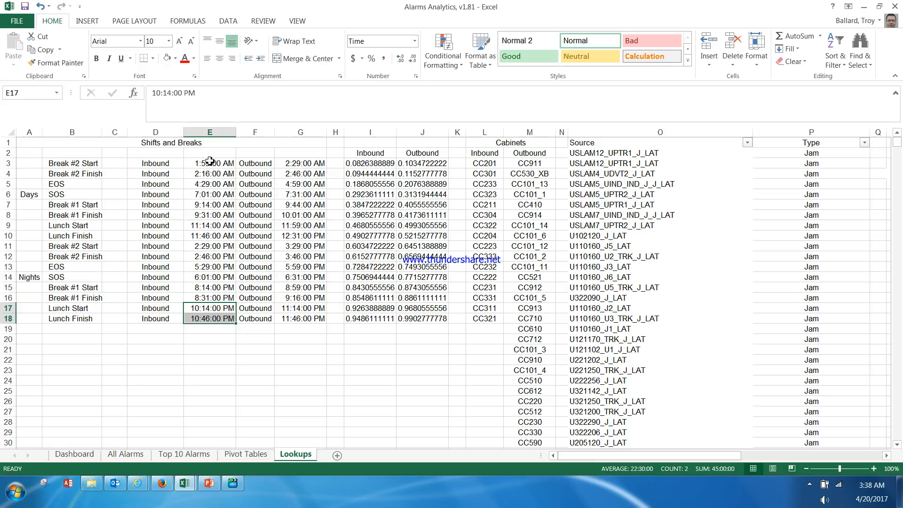
Step: Check the morning inbound Break #2 times, and delete the All Alarms rows within that break, from 2:01:42 AM to 2:16:29 AM
left_click_drag(210, 161, 210, 174)
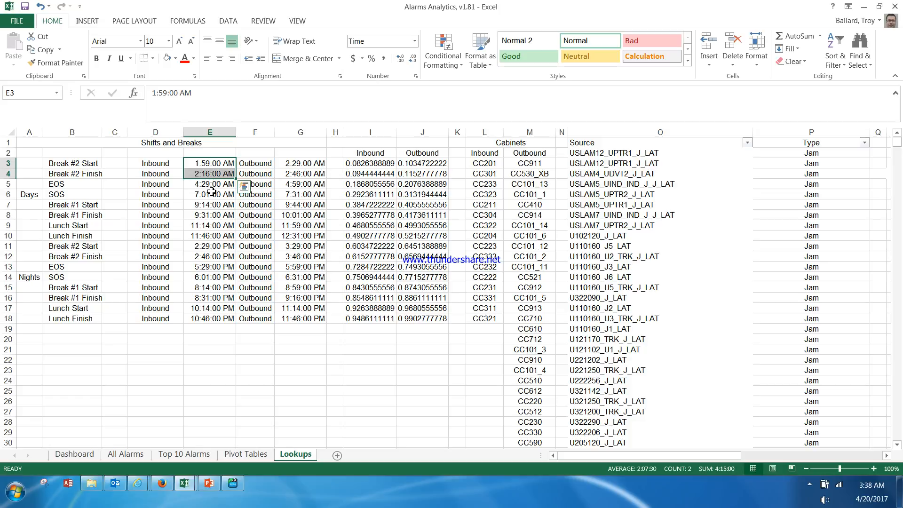
left_click(130, 459)
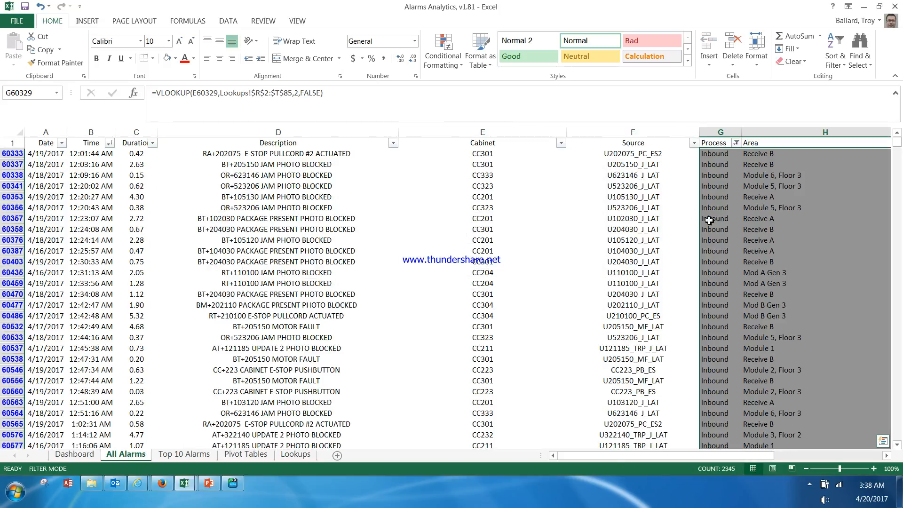
left_click_drag(898, 143, 899, 222)
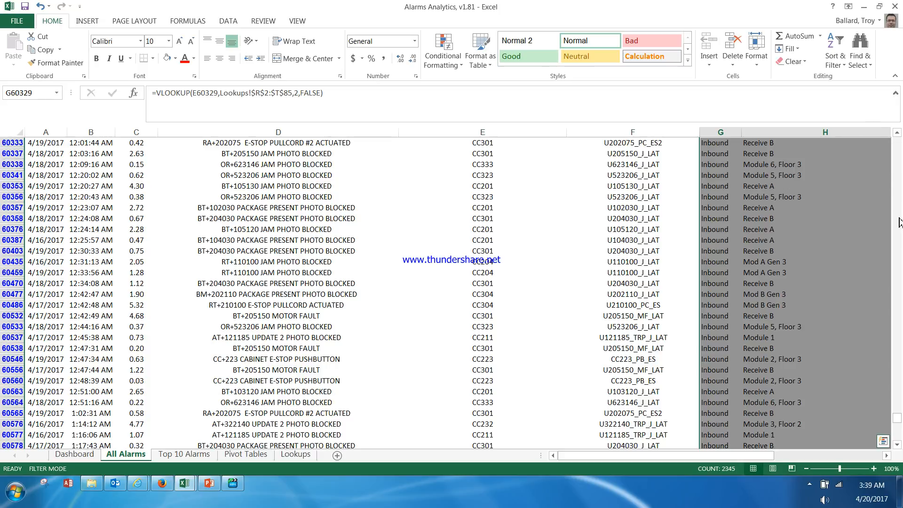
left_click(899, 433)
left_click(899, 405)
left_click(899, 408)
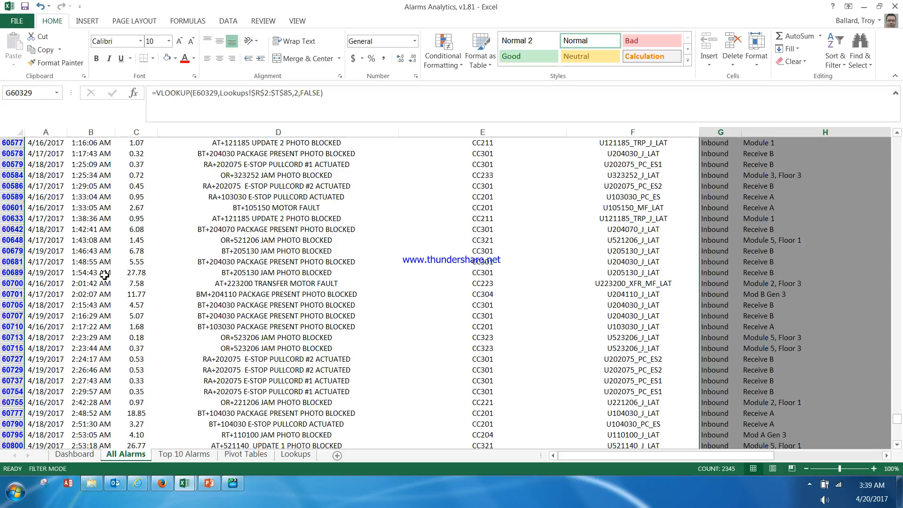
left_click(11, 285)
left_click_drag(14, 294, 13, 314)
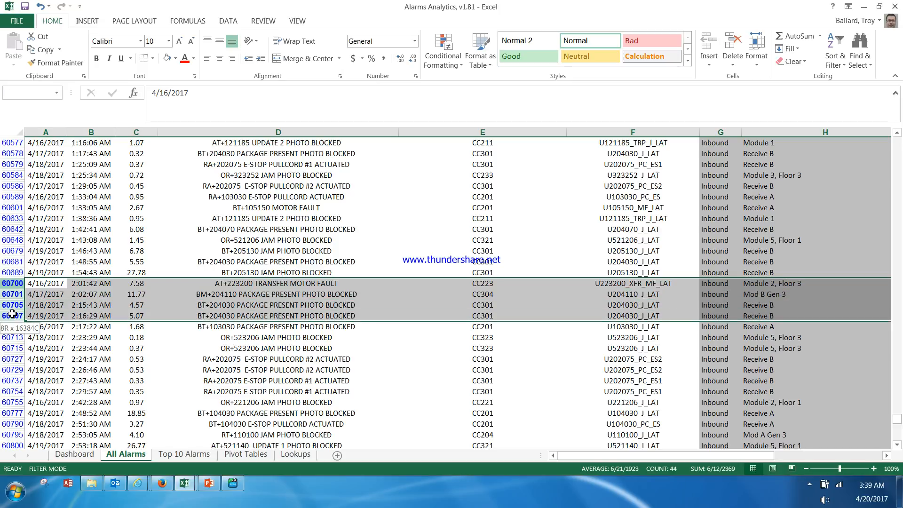
left_click_drag(12, 314, 10, 315)
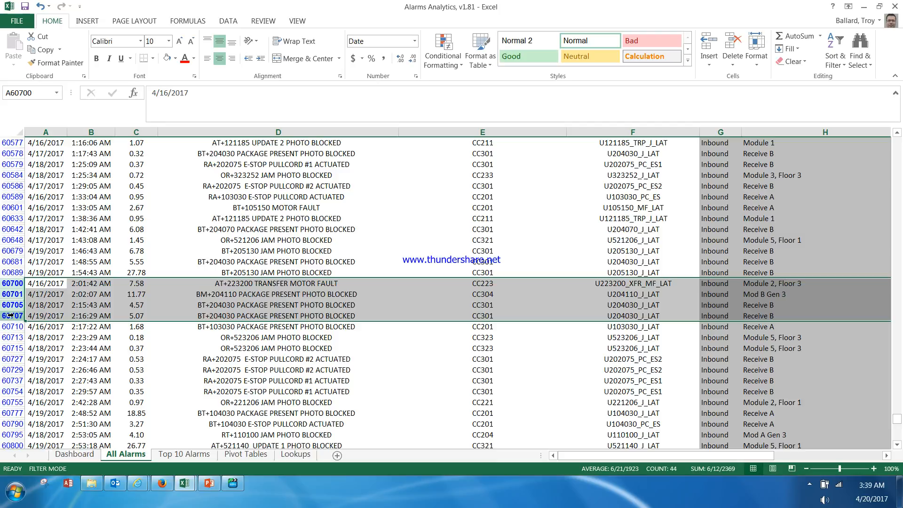
right_click(19, 316)
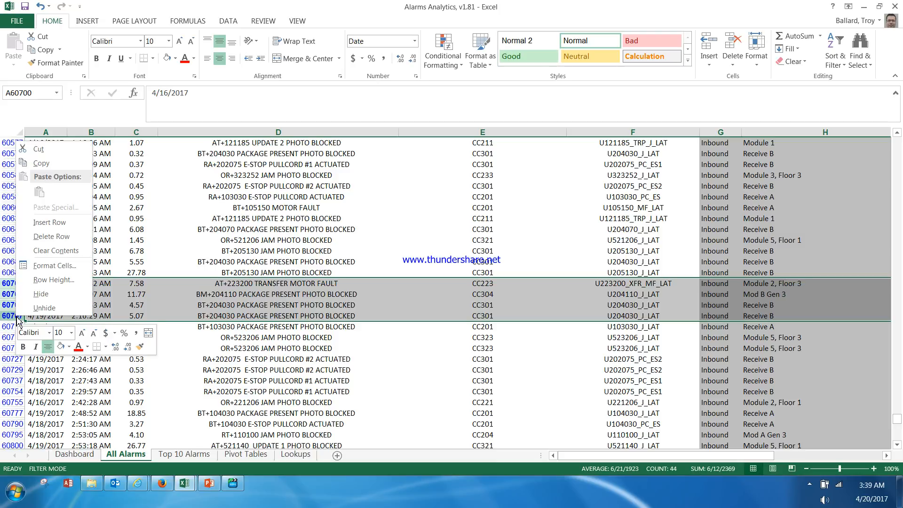
left_click(51, 237)
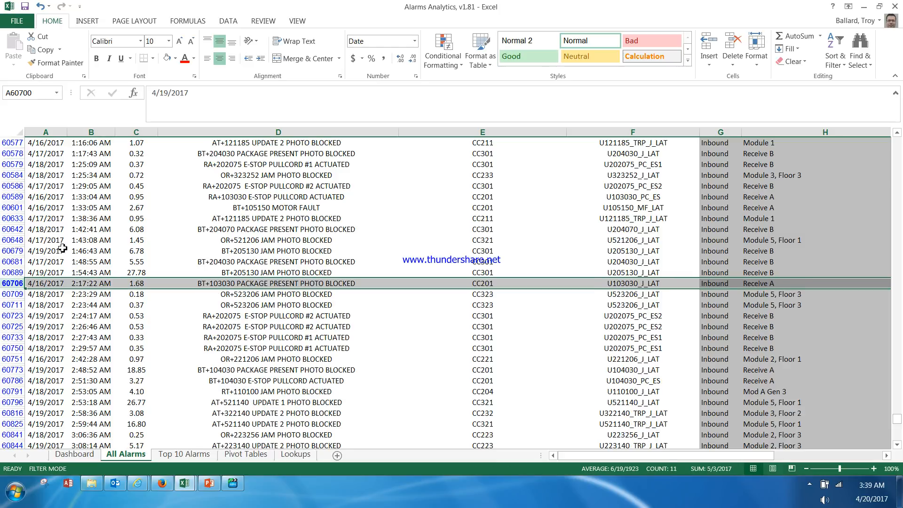
Step: Check the inbound EOS and Days SOS times on Lookups, and delete the All Alarms rows from 4:31:54 AM to 6:33:34 AM
left_click(185, 454)
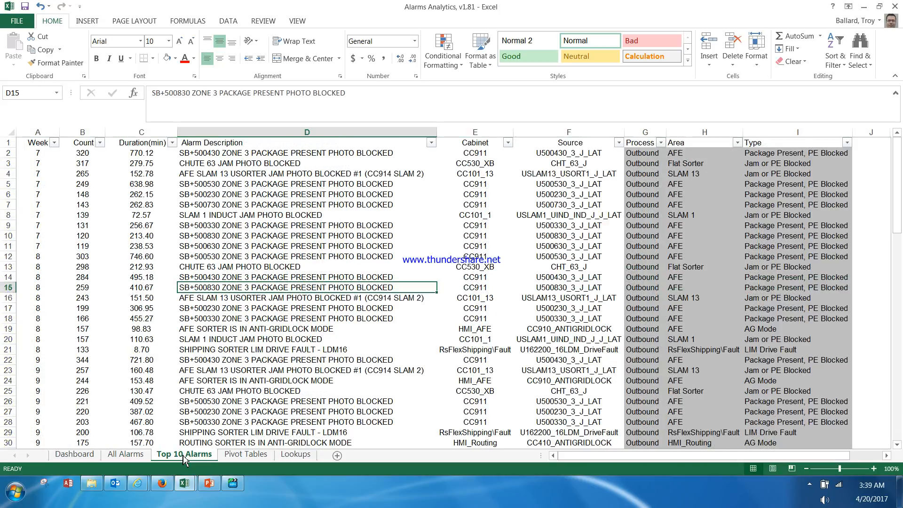
left_click(126, 456)
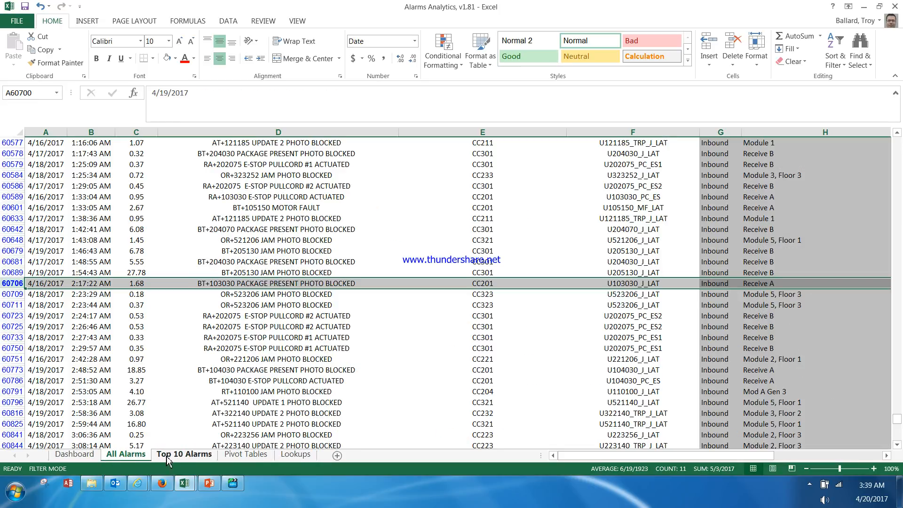
left_click(286, 456)
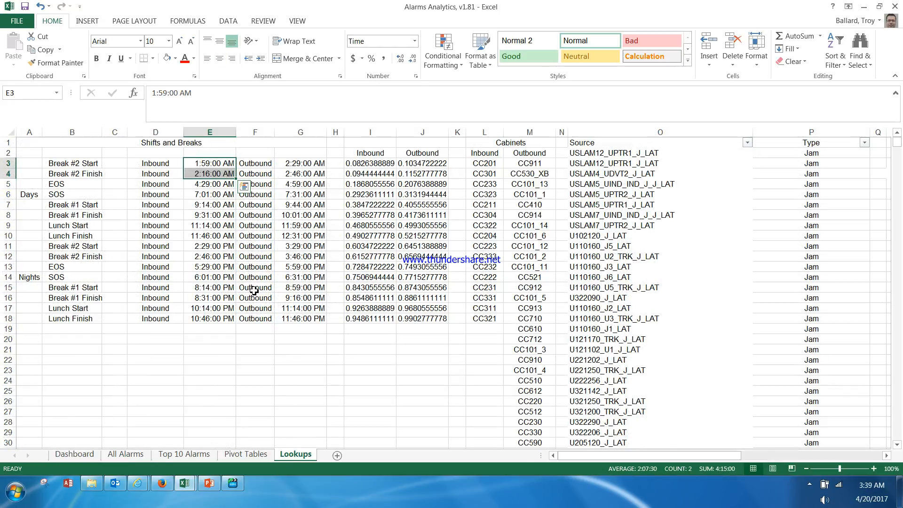
left_click_drag(221, 186, 217, 194)
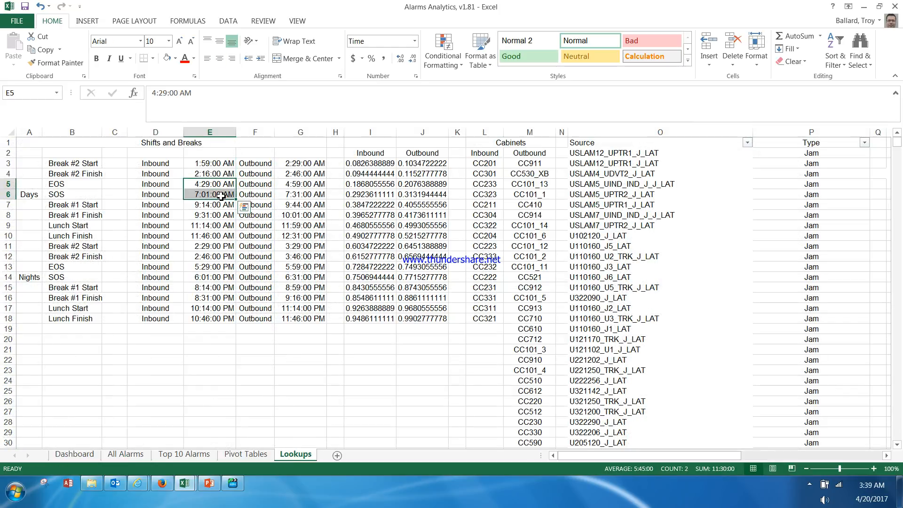
left_click(124, 456)
scroll(433, 357, "down", 9)
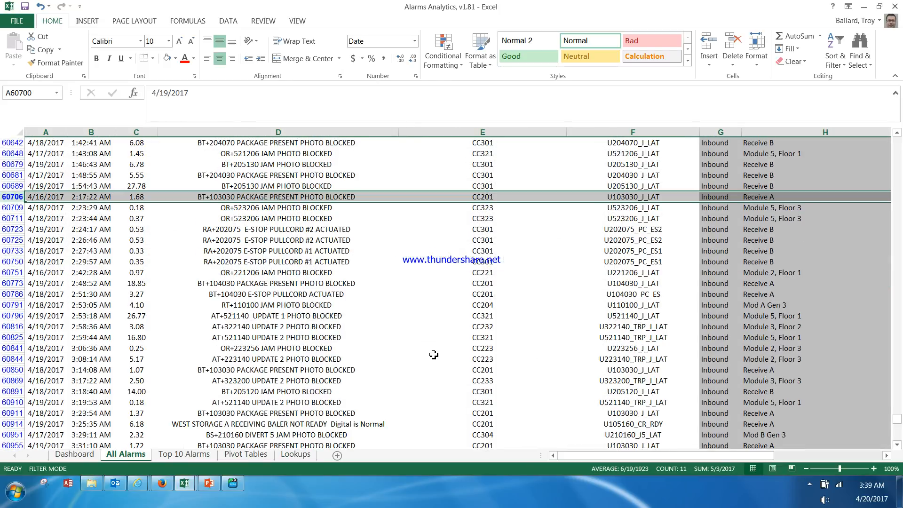
scroll(436, 356, "down", 2)
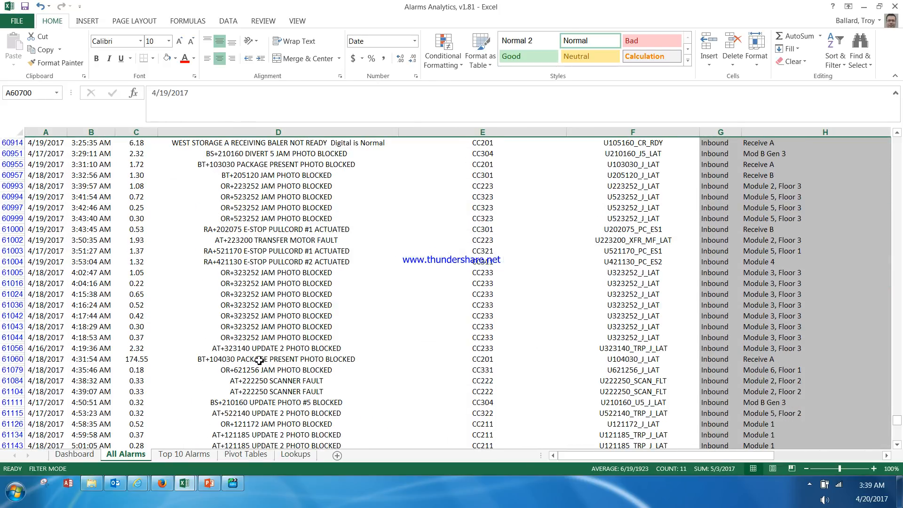
left_click(14, 360)
left_click_drag(16, 361, 16, 383)
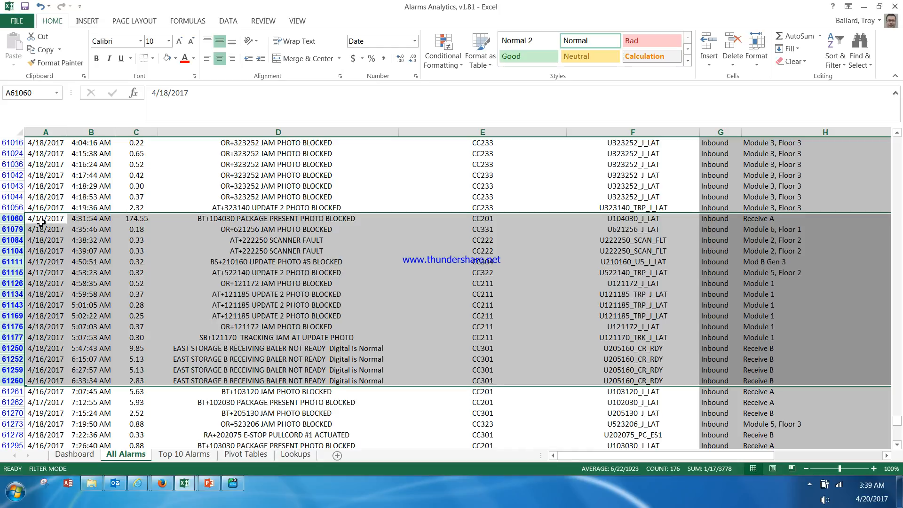
right_click(14, 219)
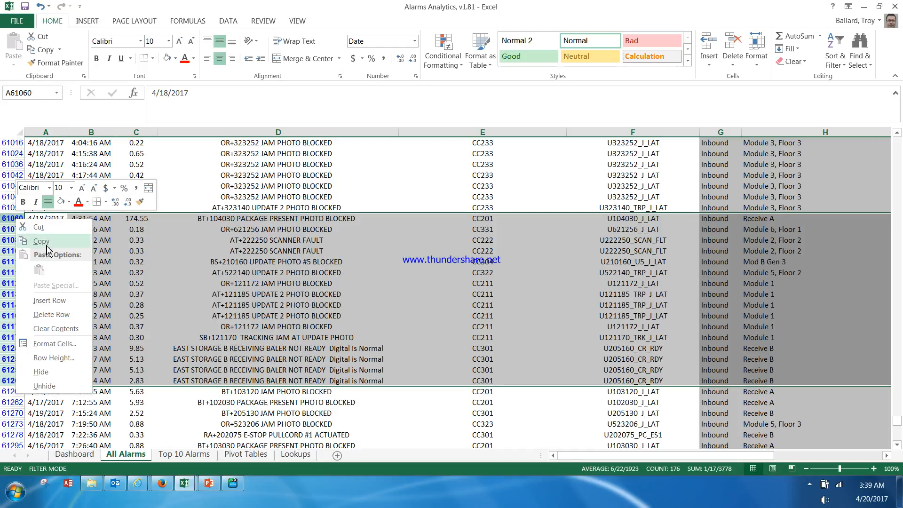
left_click(47, 315)
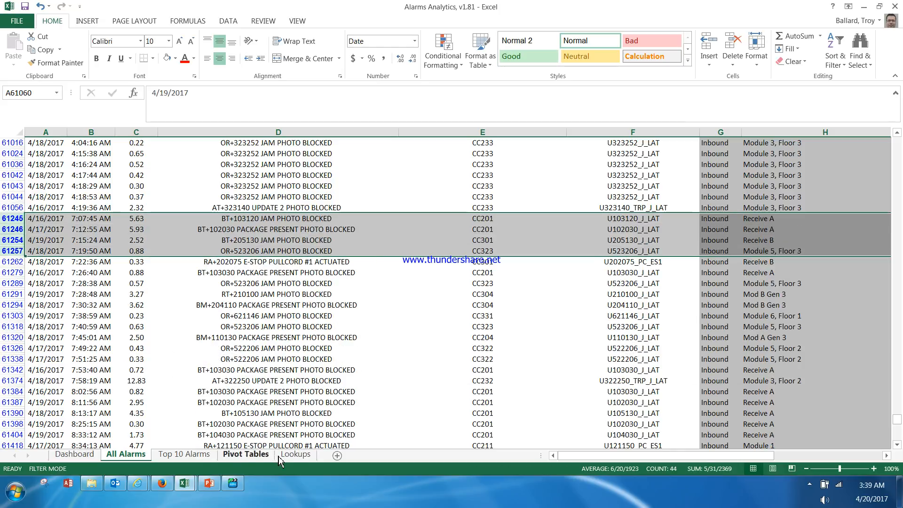
Step: Check the Days inbound Break #1 times on Lookups, and delete the All Alarms rows from 9:17:04 AM to 9:30:26 AM
left_click(295, 454)
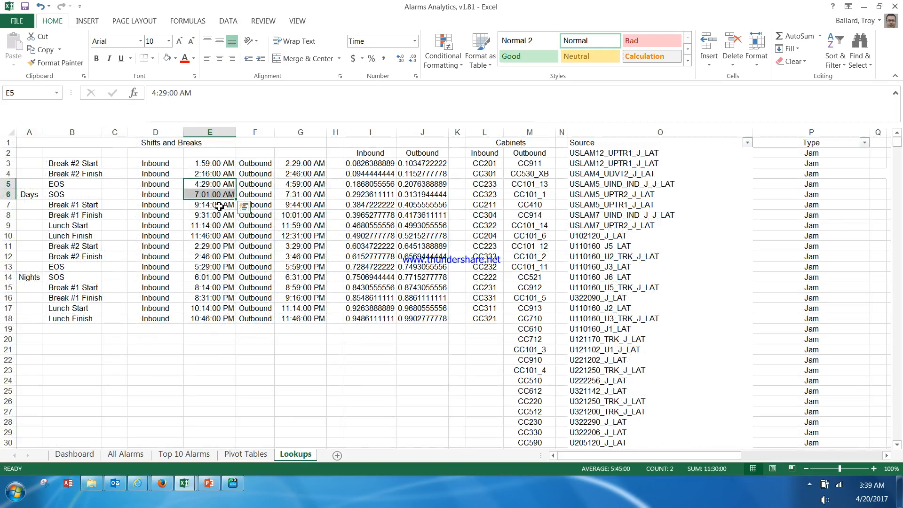
left_click_drag(219, 206, 219, 215)
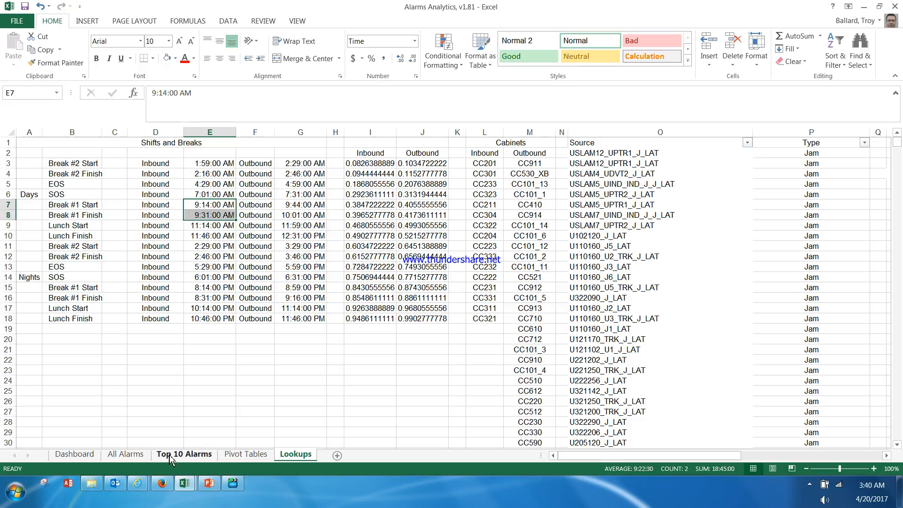
left_click(137, 455)
scroll(153, 363, "down", 6)
scroll(155, 365, "down", 1)
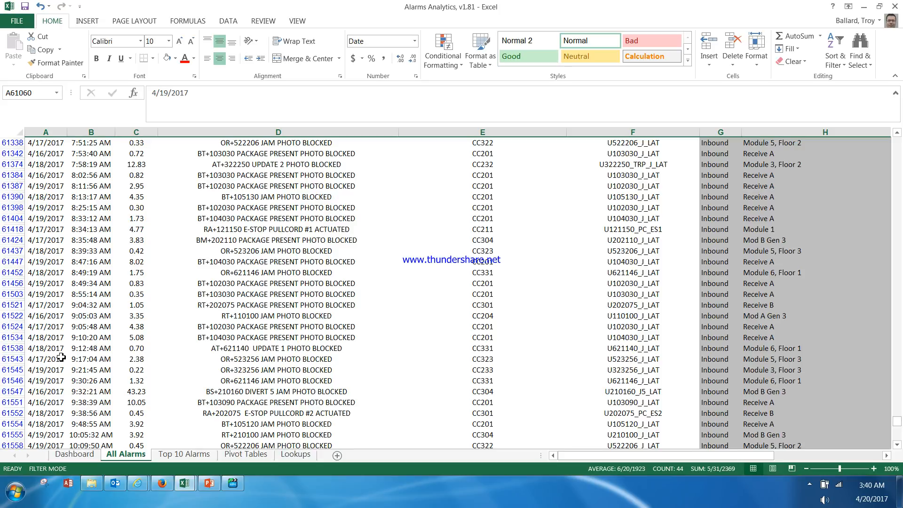
left_click(13, 337)
left_click_drag(13, 358, 17, 382)
right_click(18, 384)
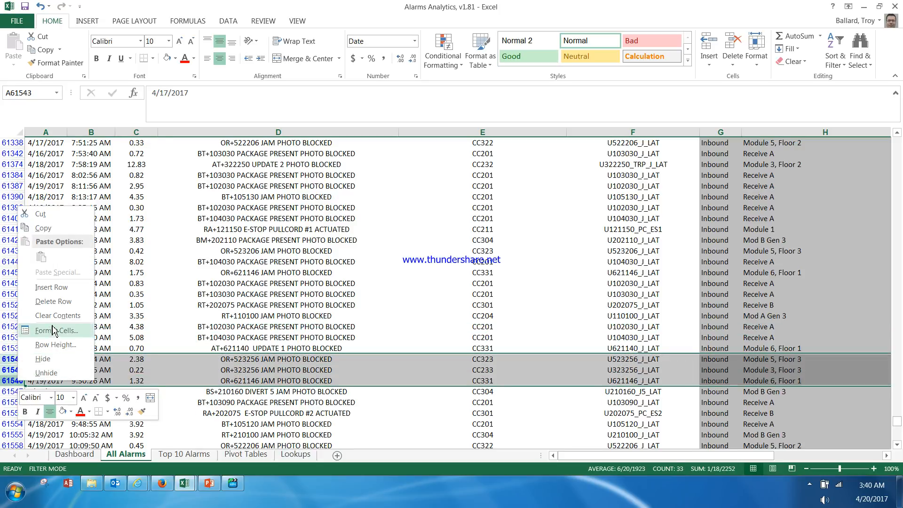
left_click(52, 305)
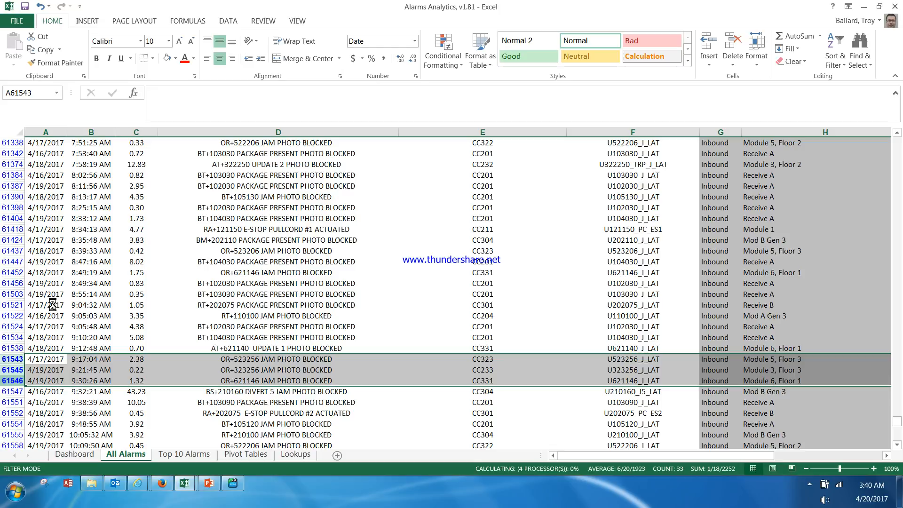
Step: Check the Days inbound Lunch times on Lookups, and delete the All Alarms rows from 11:14:38 AM to 11:34:00 AM
left_click(291, 456)
left_click_drag(215, 227, 216, 235)
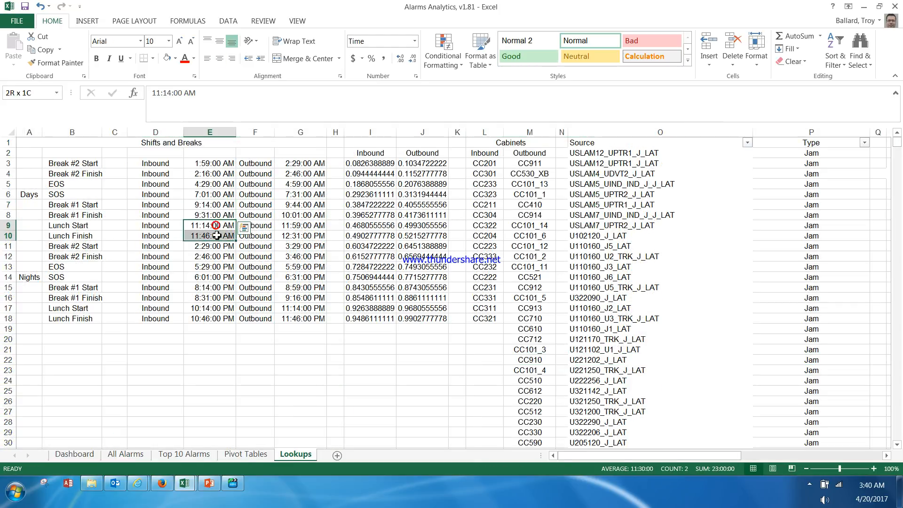
left_click(124, 456)
scroll(102, 349, "down", 10)
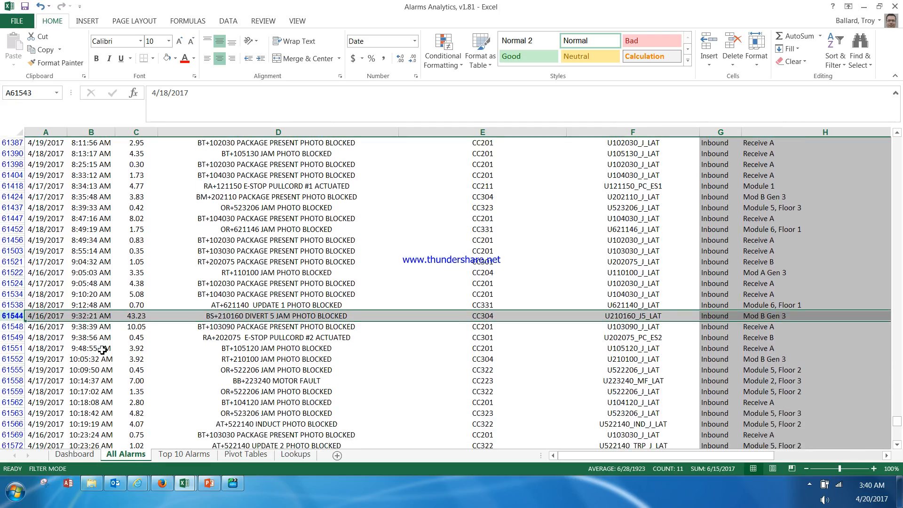
scroll(102, 349, "down", 2)
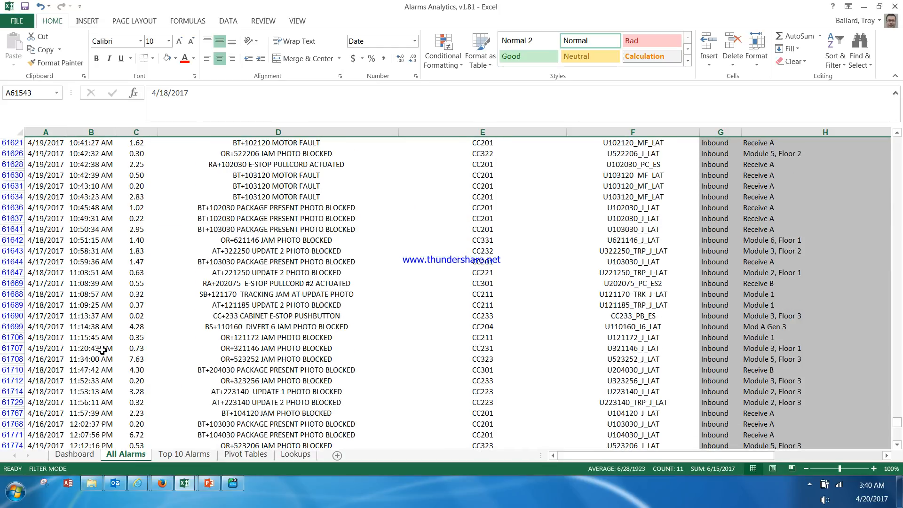
left_click_drag(12, 326, 13, 363)
right_click(14, 361)
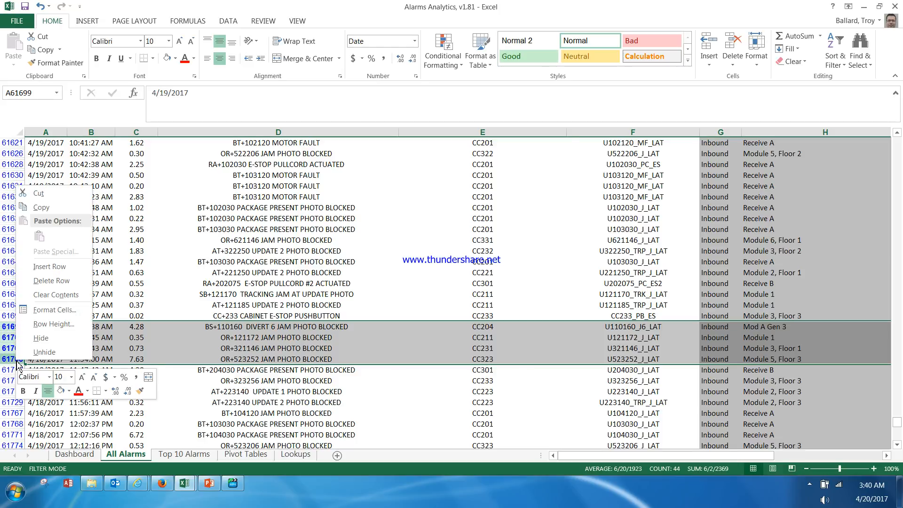
left_click(51, 281)
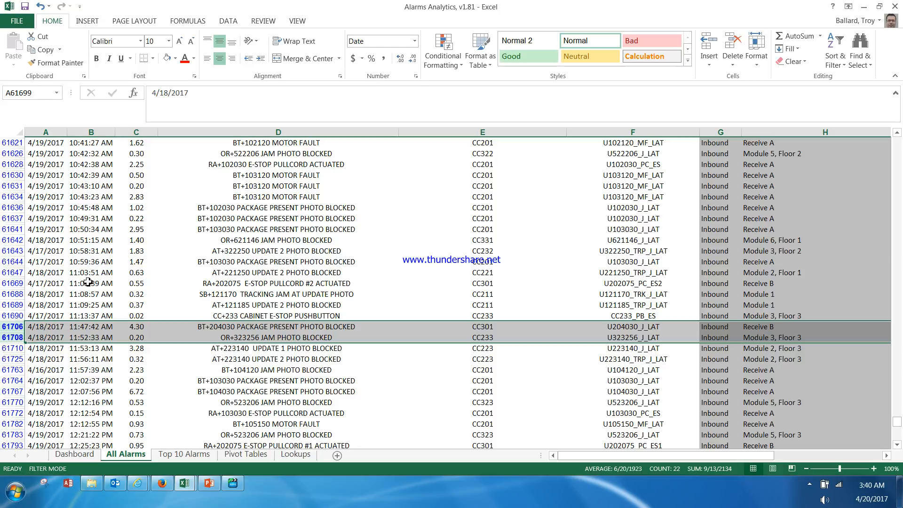
Step: Filter the Process column of All Alarms to show only Outbound
left_click_drag(898, 420, 898, 128)
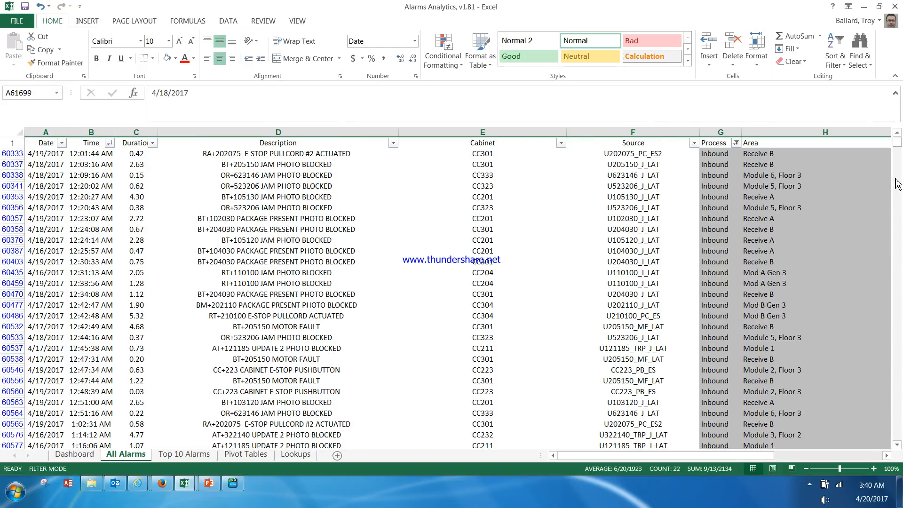
left_click(737, 143)
left_click(618, 257)
left_click(618, 257)
left_click(617, 275)
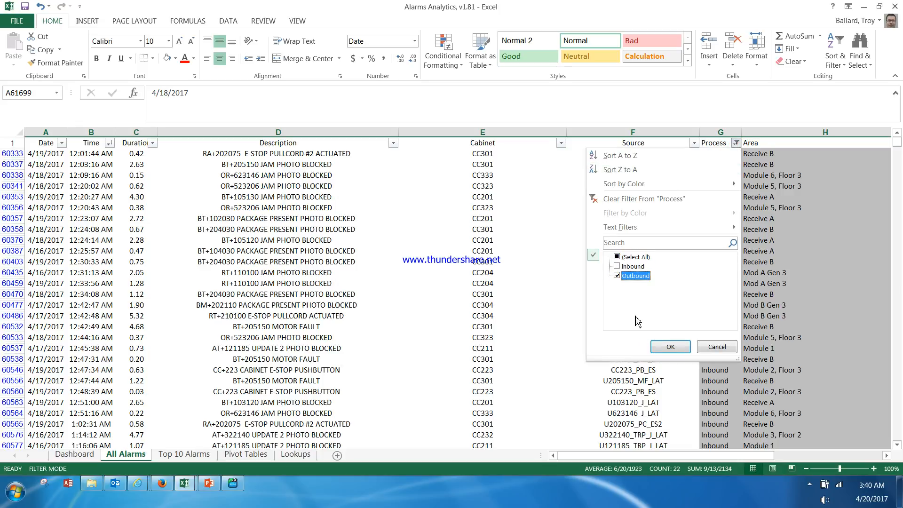
left_click(677, 347)
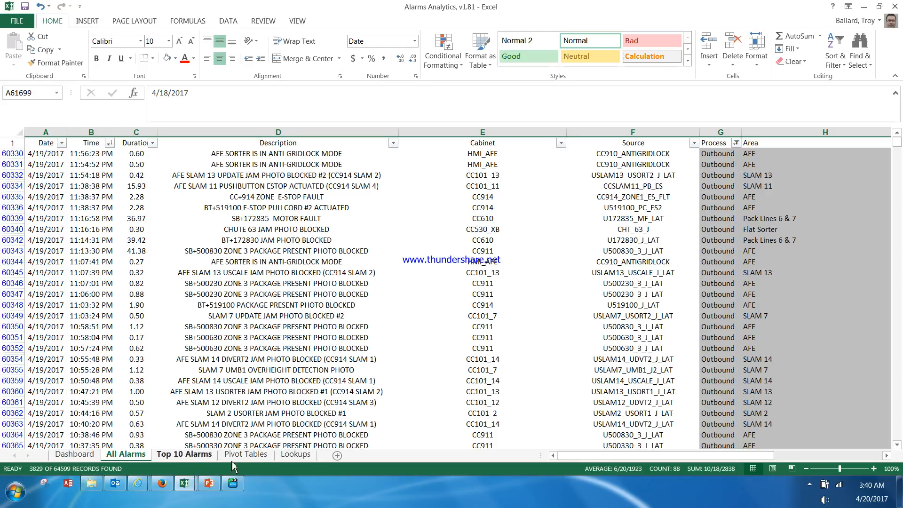
Step: Check the early-morning outbound Break #2 start and finish times in the Shifts and Breaks table on Lookups
left_click(292, 460)
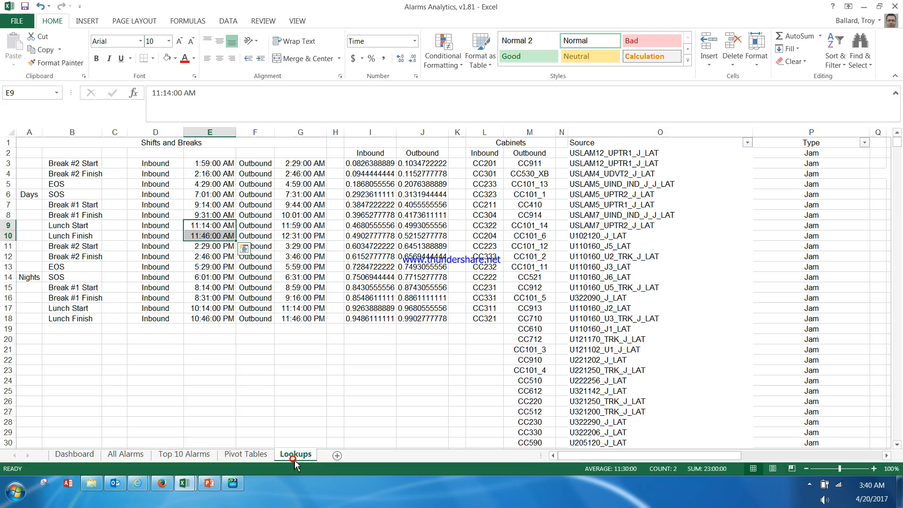
left_click(302, 163)
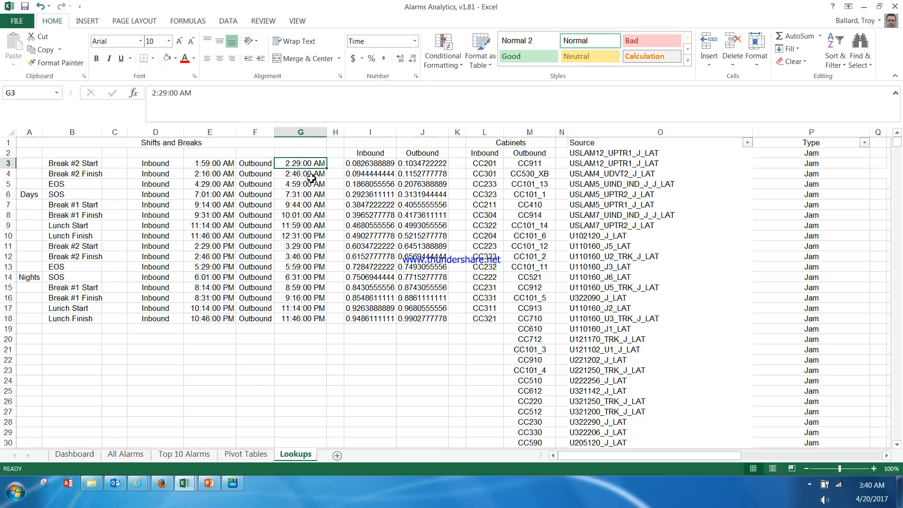
left_click_drag(312, 166, 312, 174)
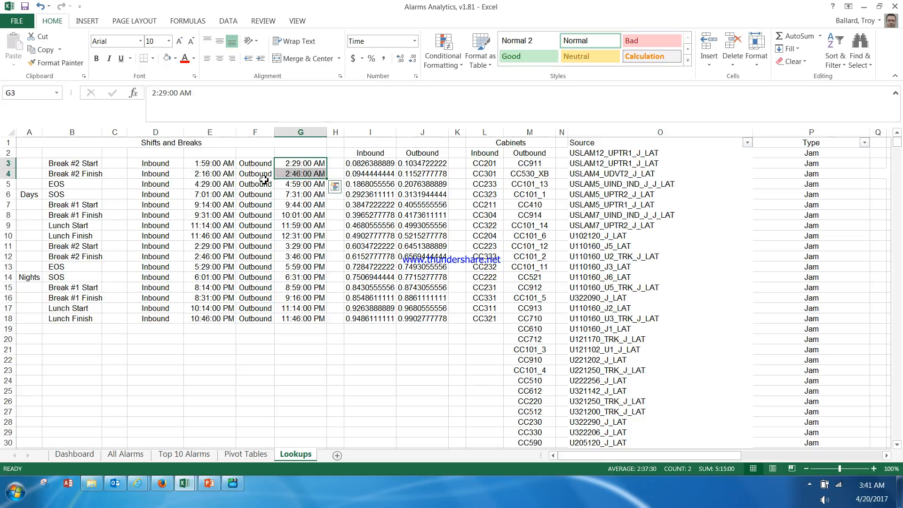
Step: Sort the outbound rows of All Alarms by Time from smallest to largest
left_click(125, 454)
scroll(117, 308, "up", 10)
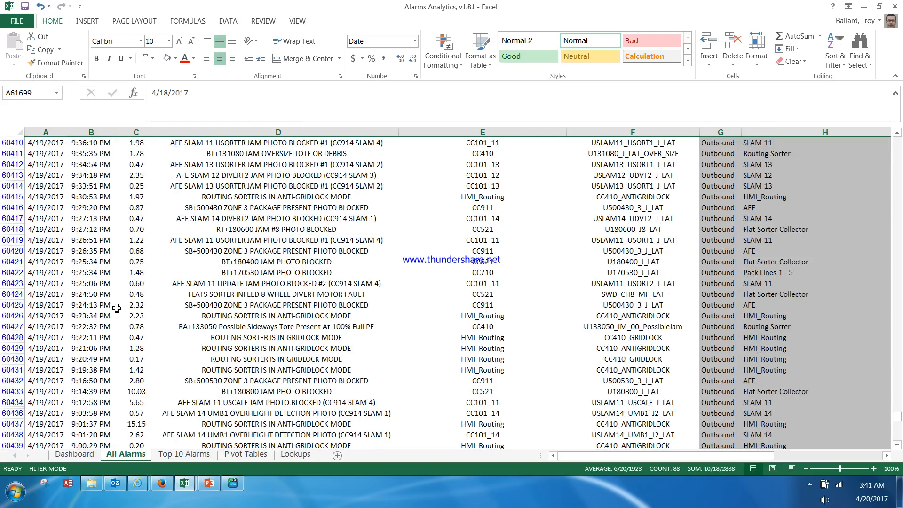
scroll(117, 299, "up", 6)
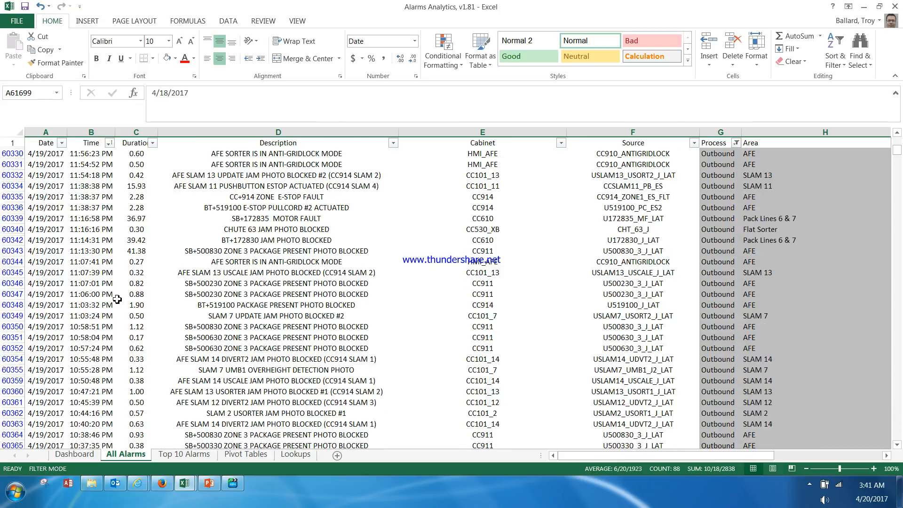
left_click(108, 143)
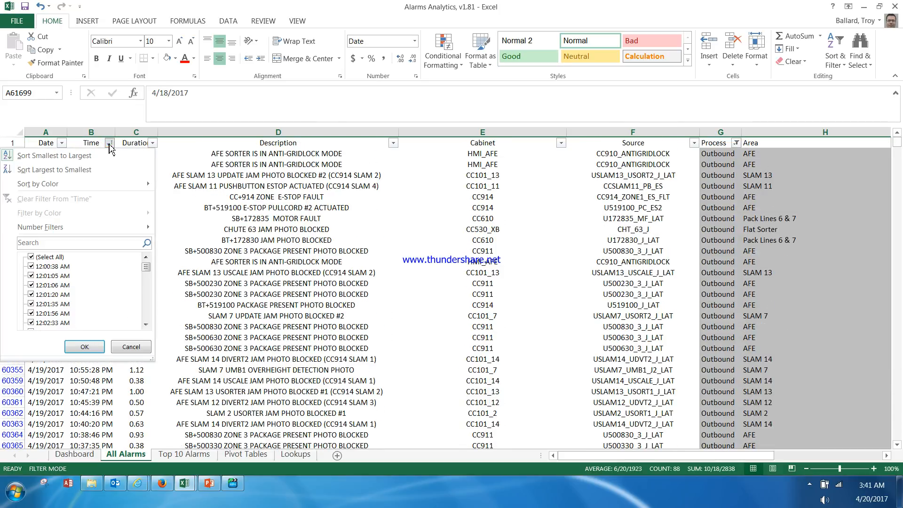
left_click(81, 170)
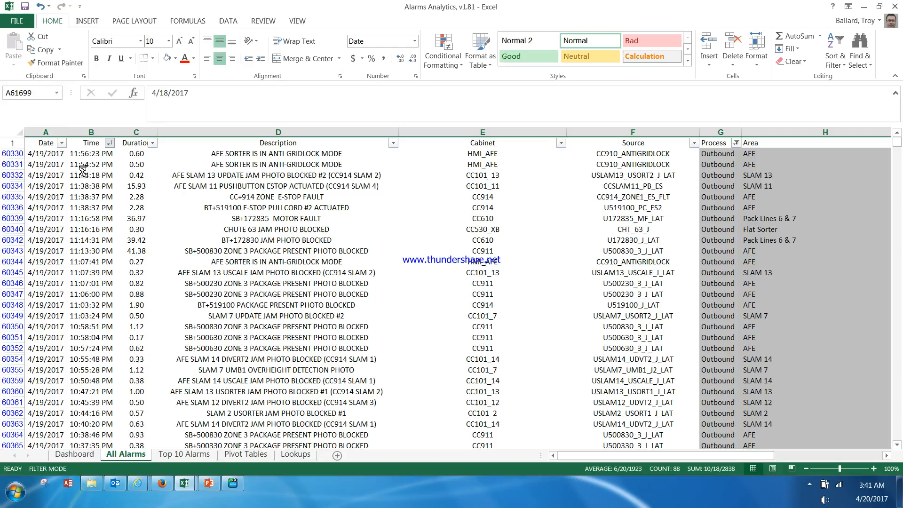
left_click(110, 143)
left_click(54, 156)
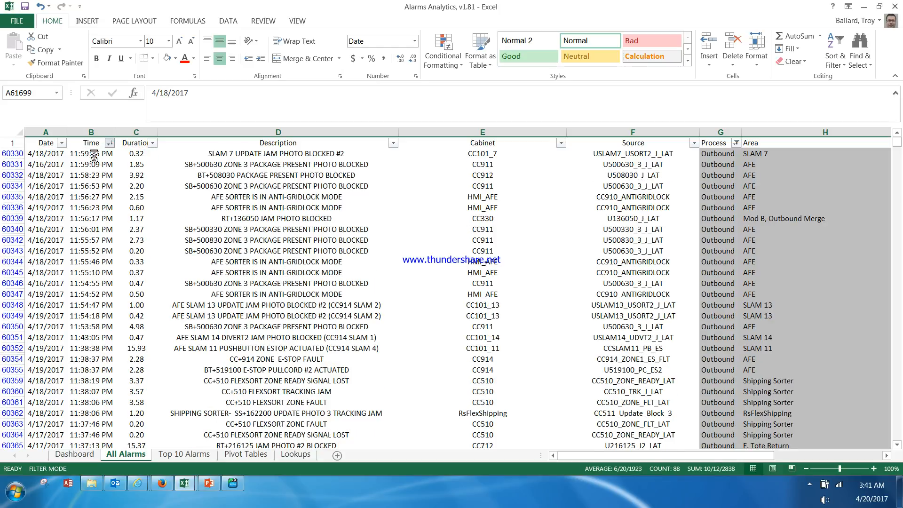
Step: Recheck Lookups, and delete the outbound All Alarms rows within the early-morning Break #2, from 2:29:00 AM up to the 2:46:00 AM finish
scroll(77, 339, "down", 15)
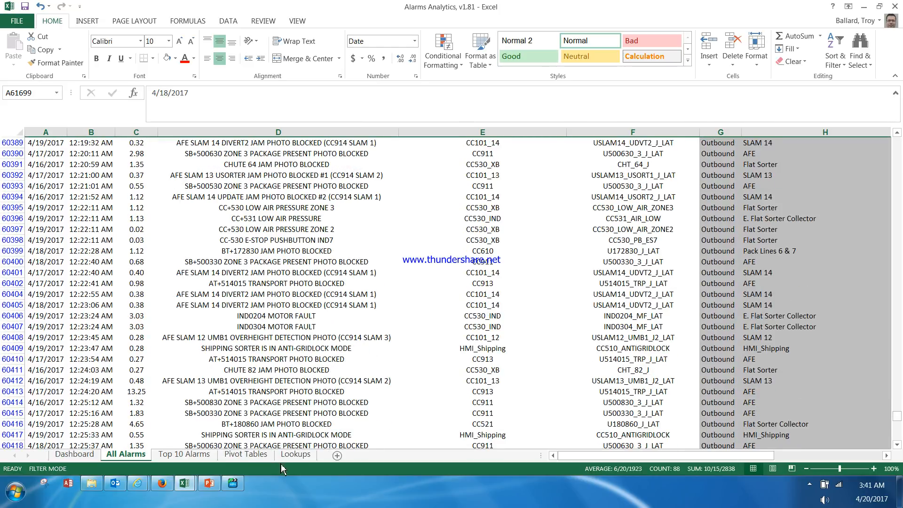
left_click(295, 454)
left_click(125, 454)
scroll(90, 305, "down", 18)
scroll(90, 305, "down", 20)
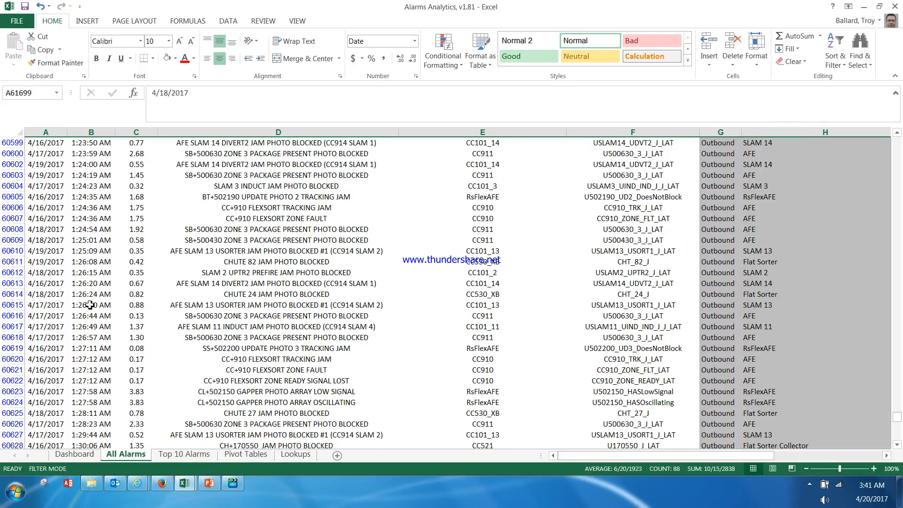
scroll(89, 305, "down", 20)
scroll(89, 305, "down", 20)
scroll(89, 305, "down", 2)
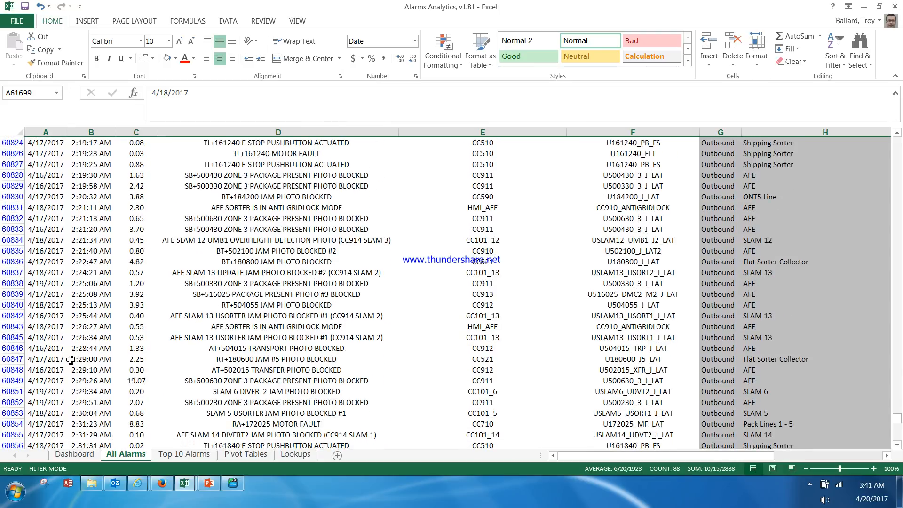
mouse_move(14, 360)
left_mouse_down()
mouse_move(18, 458)
mouse_move(15, 360)
left_mouse_up()
right_click(15, 360)
left_click(56, 279)
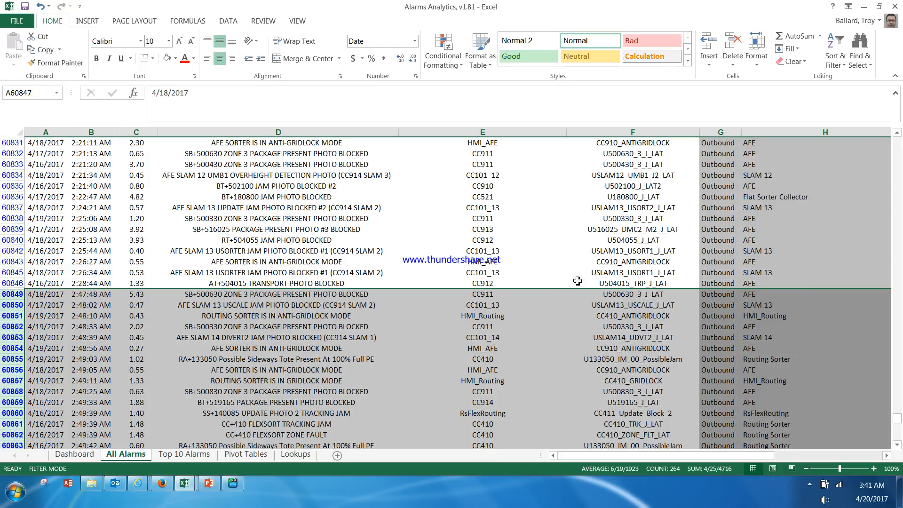
left_click(579, 273)
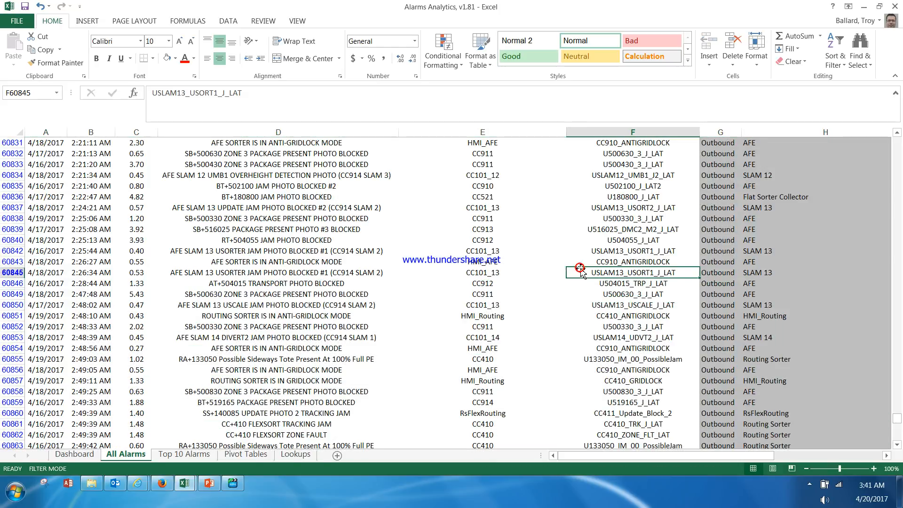
Step: Review the remaining outbound shift and break times on Lookups, from the morning EOS down to the Nights Break #1
left_click_drag(900, 425, 899, 137)
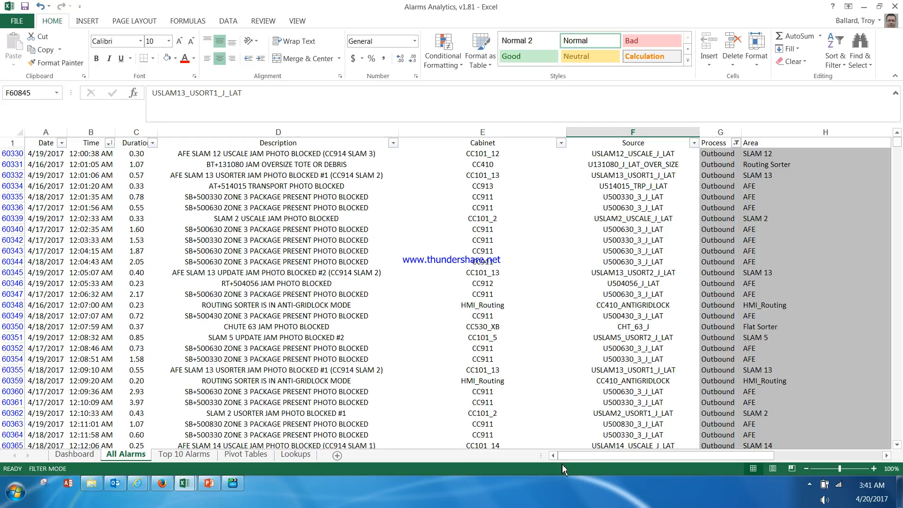
left_click(736, 143)
left_click(741, 146)
left_click(295, 454)
left_click_drag(294, 186, 298, 298)
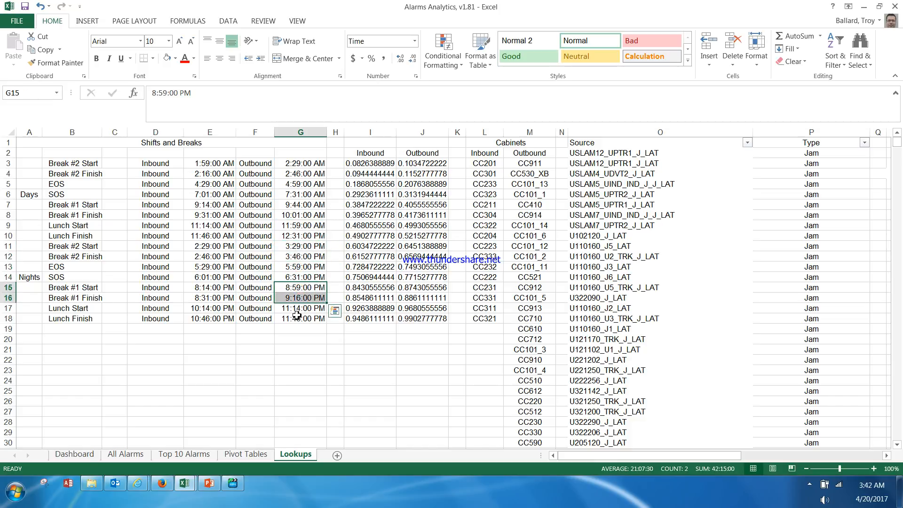
Step: Examine the alarm categories offered by the Type column's filter on All Alarms, and close it without filtering
left_click(125, 454)
left_click_drag(699, 456, 811, 459)
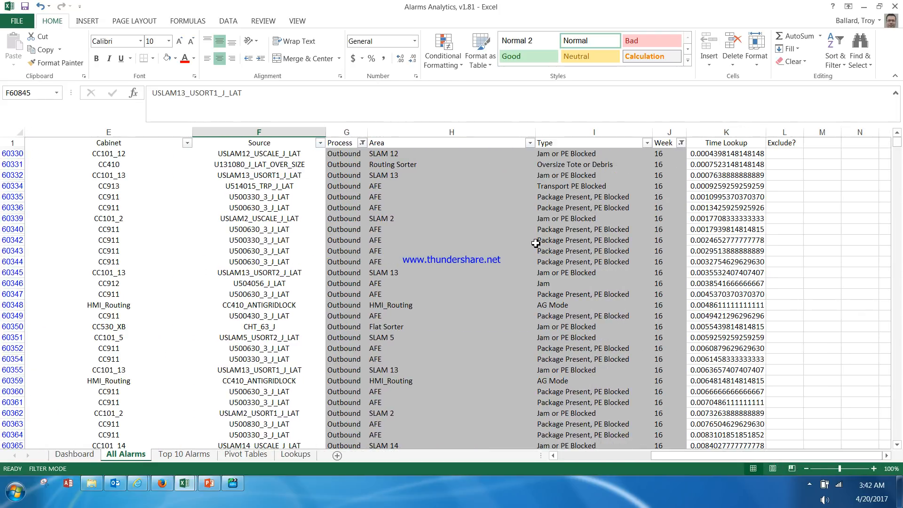
left_click(648, 142)
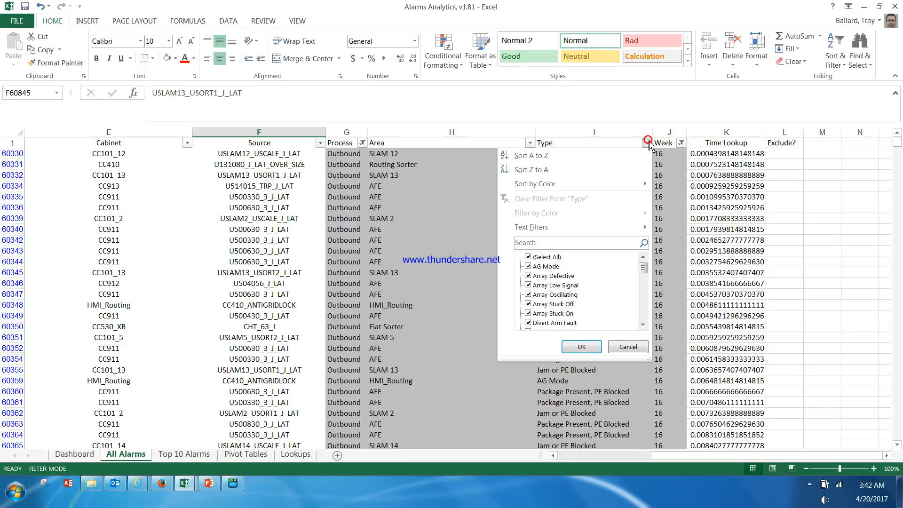
mouse_move(645, 271)
left_mouse_down()
mouse_move(643, 331)
mouse_move(647, 269)
left_mouse_up()
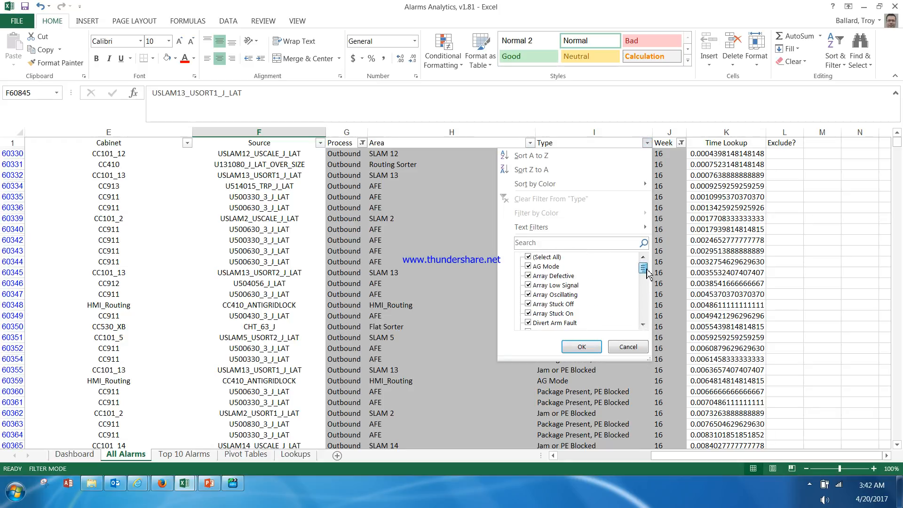
left_click(639, 348)
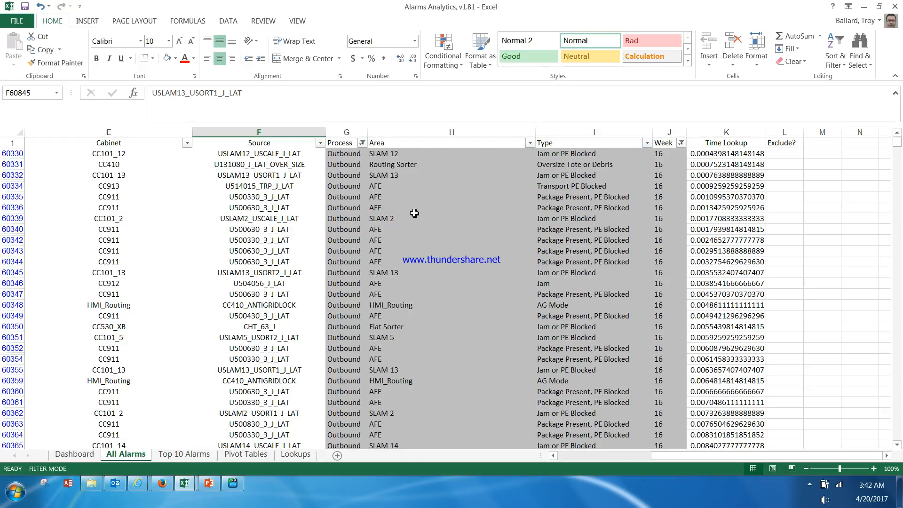
Step: Examine the Area VLOOKUP formula in H60330 and the Cabinet, Process and Area table it references on Lookups
left_click(466, 155)
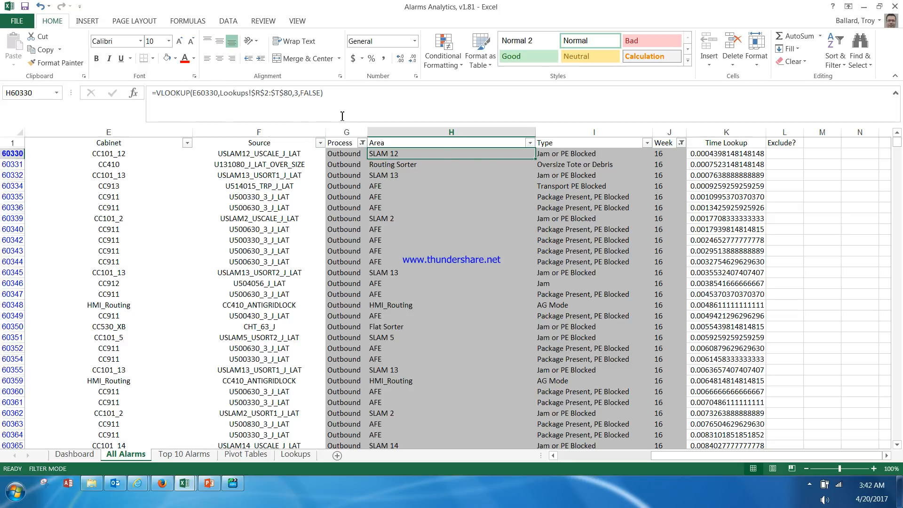
left_click(261, 93)
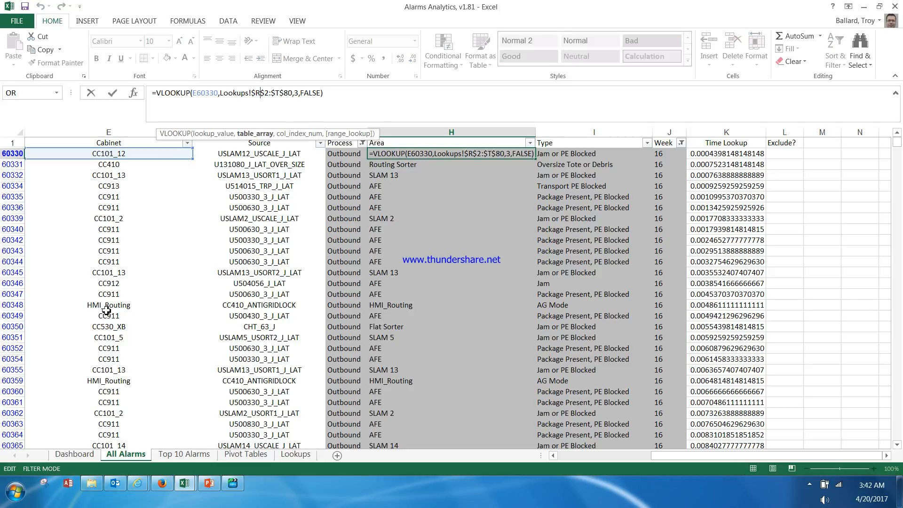
left_click_drag(651, 456, 618, 459)
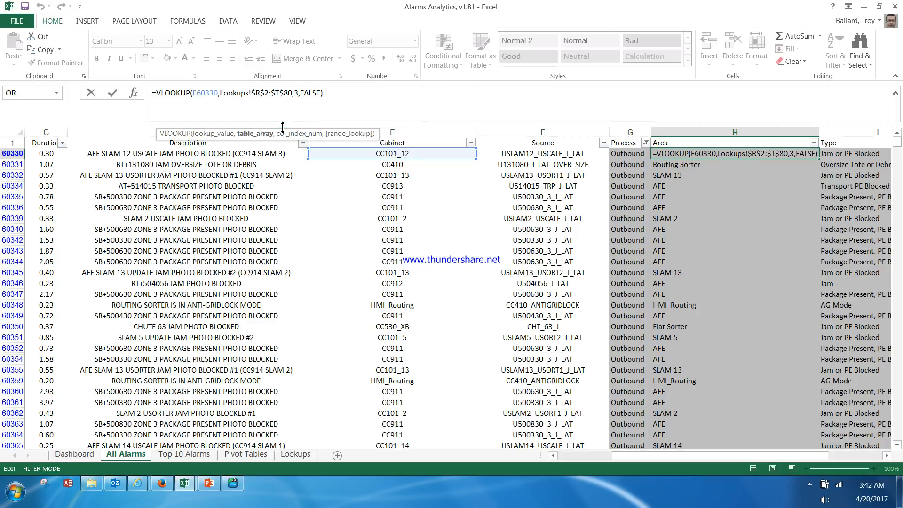
left_click(298, 456)
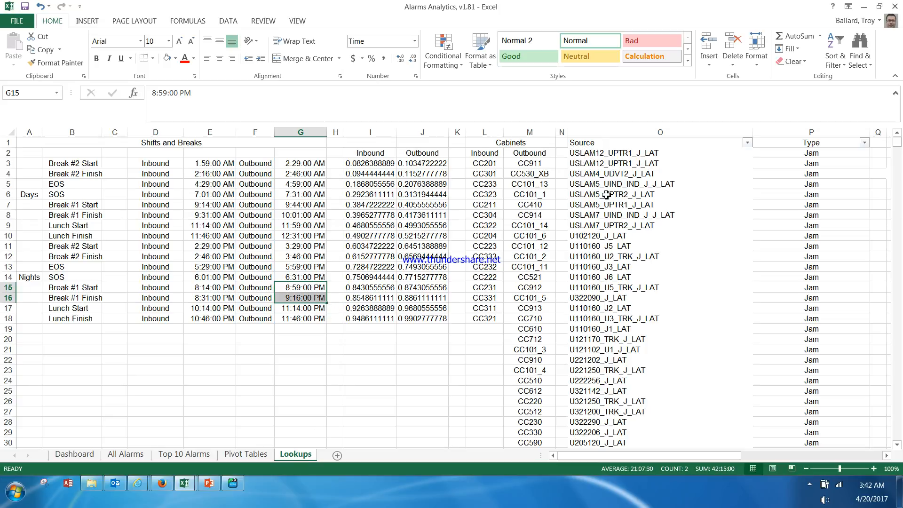
left_click_drag(655, 456, 747, 456)
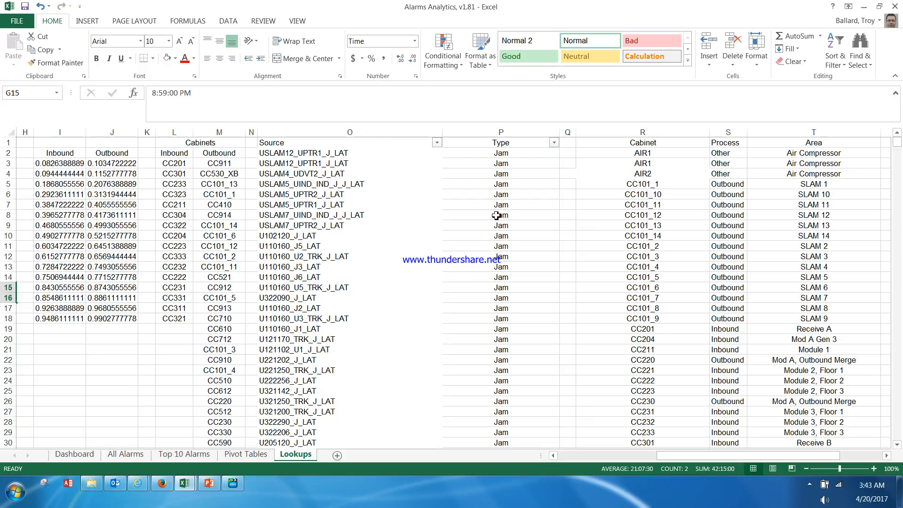
Step: Examine the Type filter's values on Lookups without applying it, and inspect the first Source and Type entries
left_click(554, 144)
mouse_move(550, 266)
left_mouse_down()
mouse_move(553, 328)
mouse_move(553, 266)
left_mouse_up()
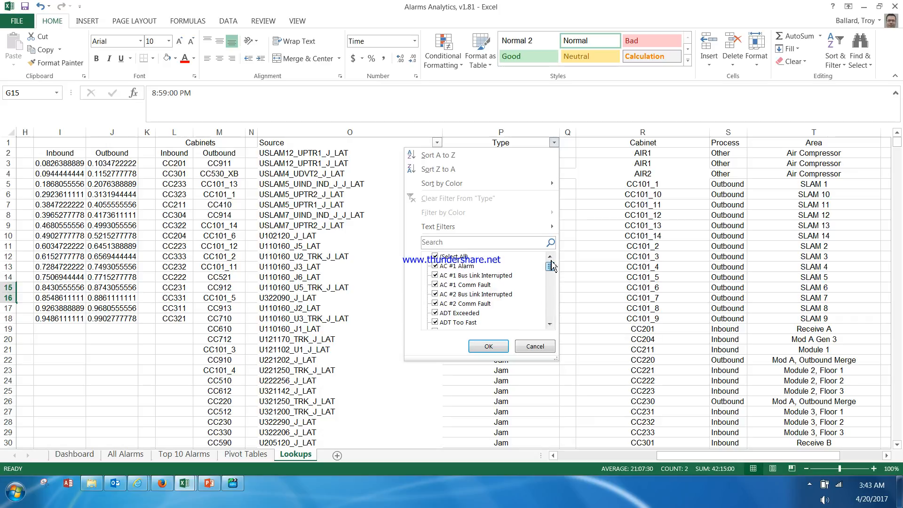
left_click(535, 346)
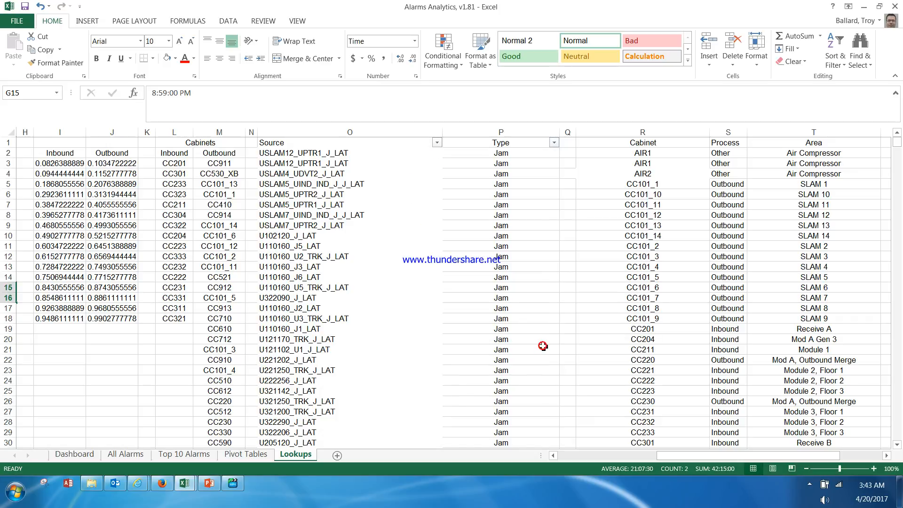
left_click(516, 153)
left_click(344, 152)
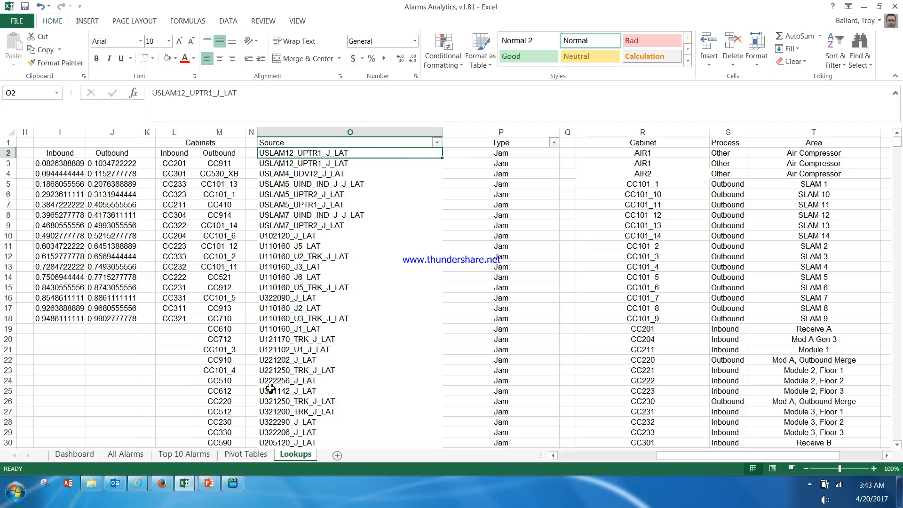
Step: Examine the description in D60331 on All Alarms and the Type VLOOKUP formula in I60330
left_click(127, 454)
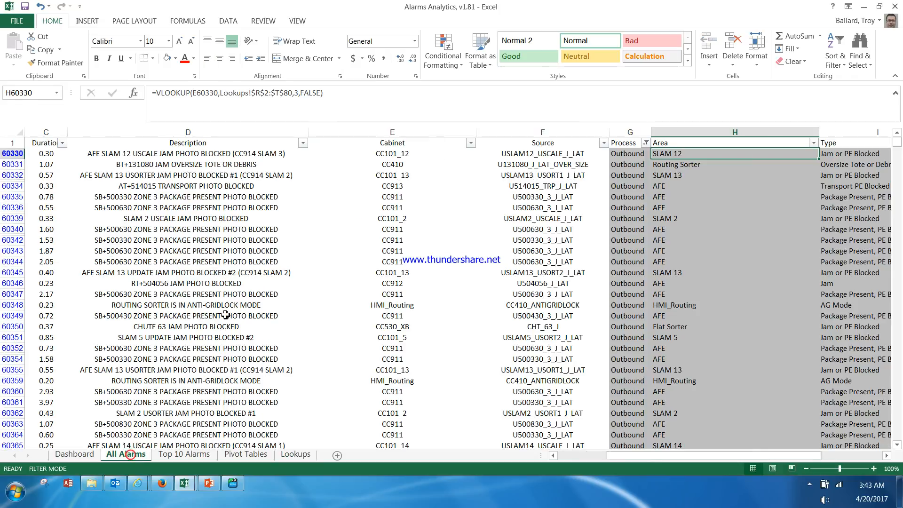
left_click(189, 166)
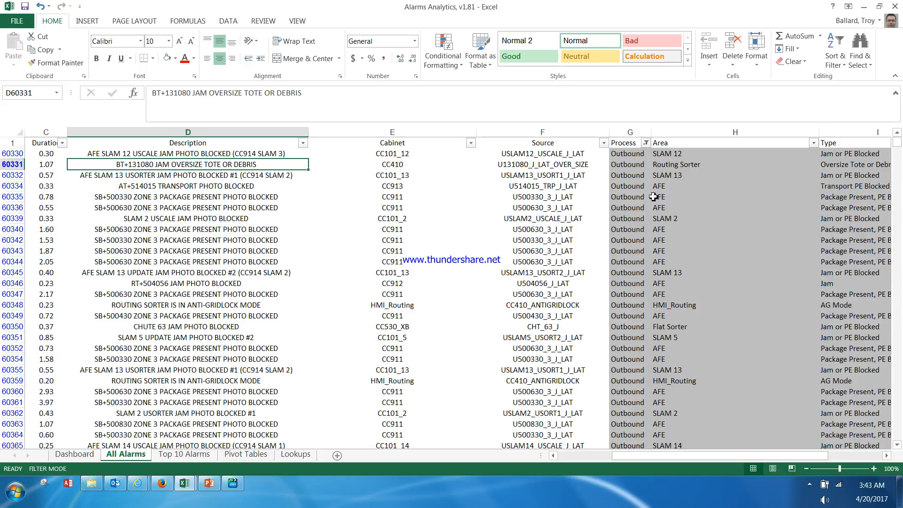
mouse_move(659, 458)
left_mouse_down()
mouse_move(628, 459)
mouse_move(661, 456)
left_mouse_up()
left_click_drag(681, 460, 737, 459)
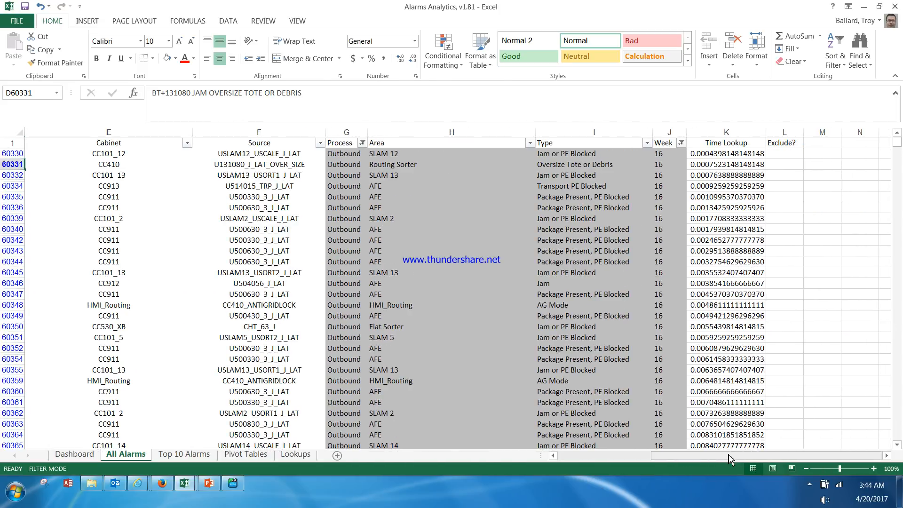
left_click(571, 155)
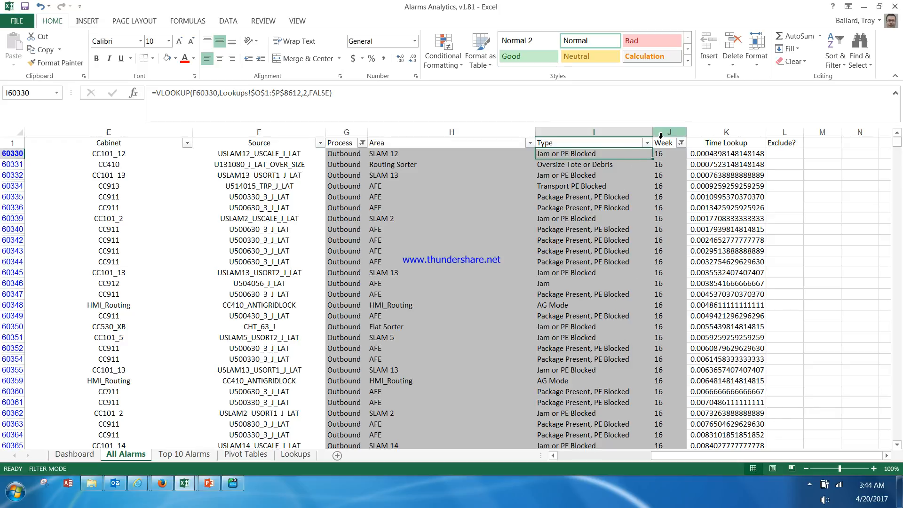
Step: Filter the Type column on All Alarms to show only the #N/A entries
left_click(648, 143)
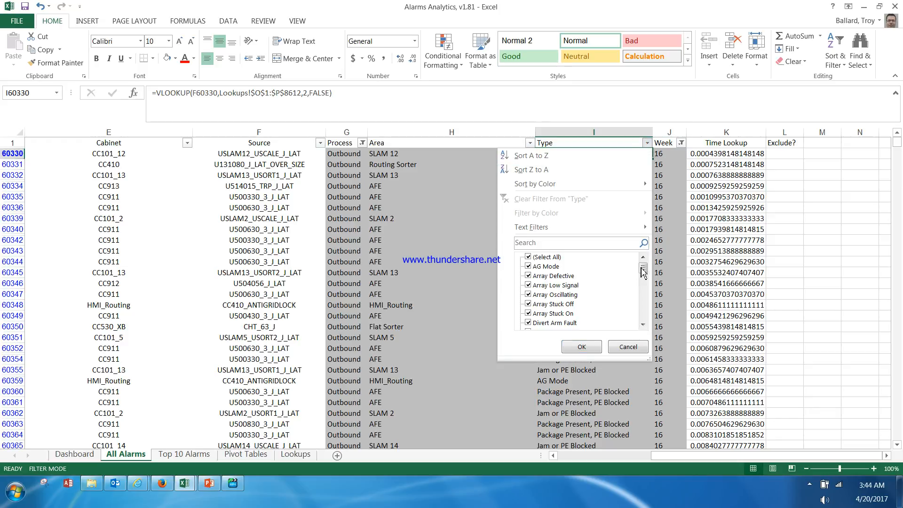
left_click(528, 257)
left_click_drag(643, 269, 646, 329)
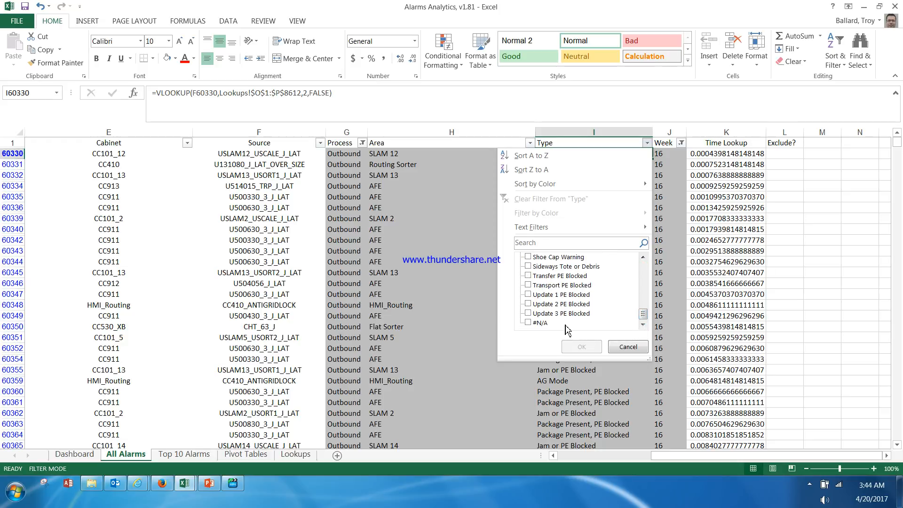
left_click(538, 325)
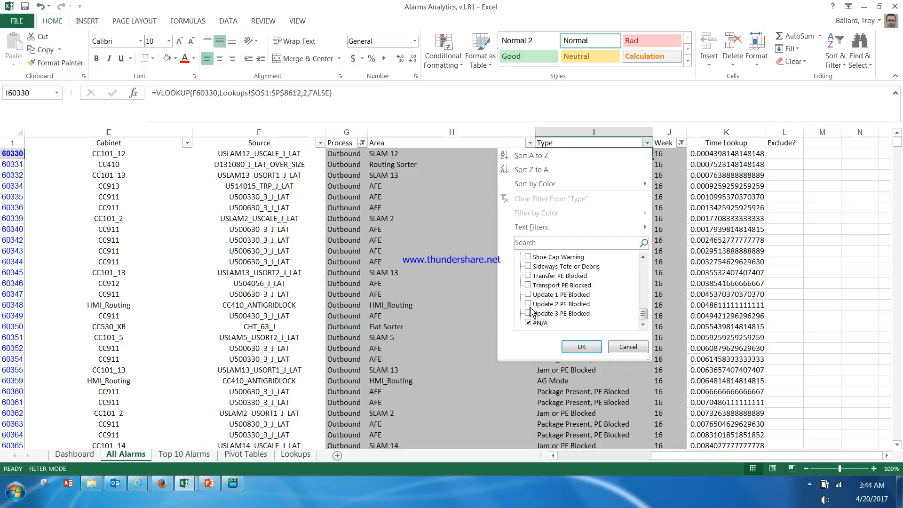
left_click(582, 347)
mouse_move(671, 456)
left_mouse_down()
mouse_move(574, 458)
mouse_move(656, 457)
left_mouse_up()
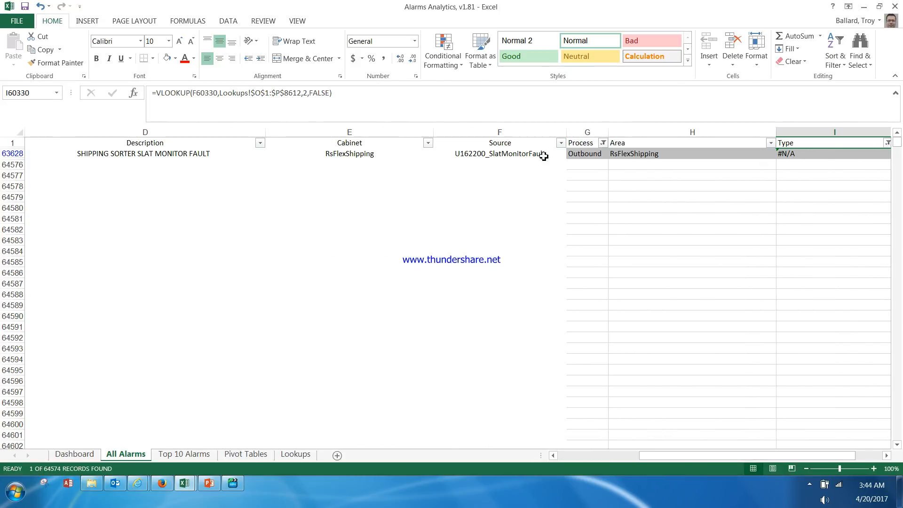
Step: Copy the source U162200_SlatMonitorFault from F63628 into O2843, the first empty Source cell on Lookups
left_click(487, 155)
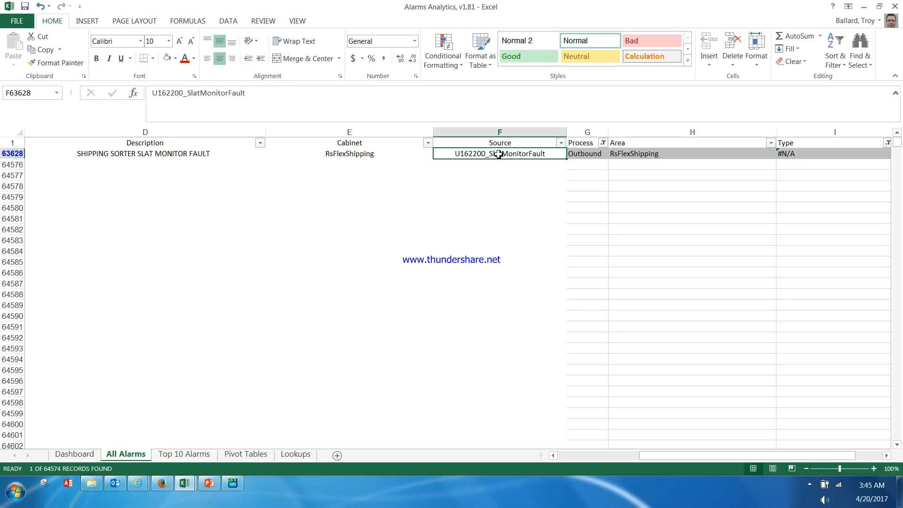
key("ctrl+c")
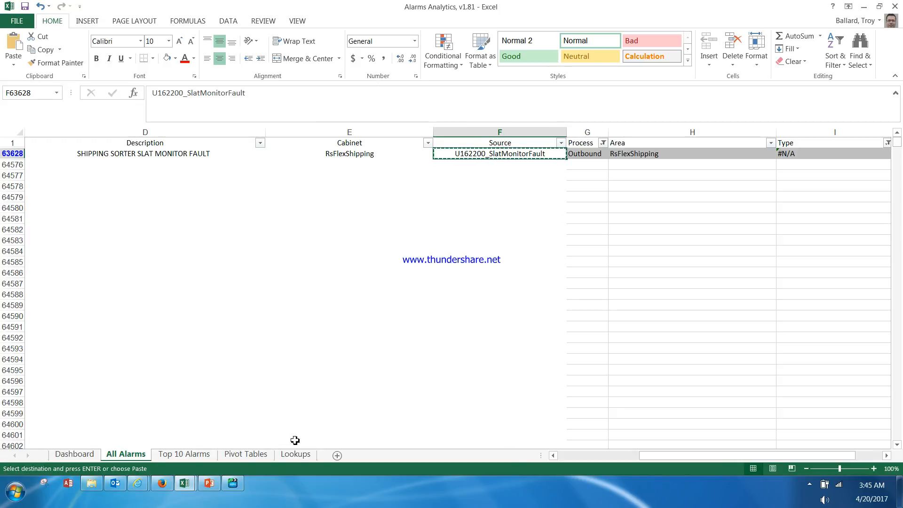
left_click(296, 455)
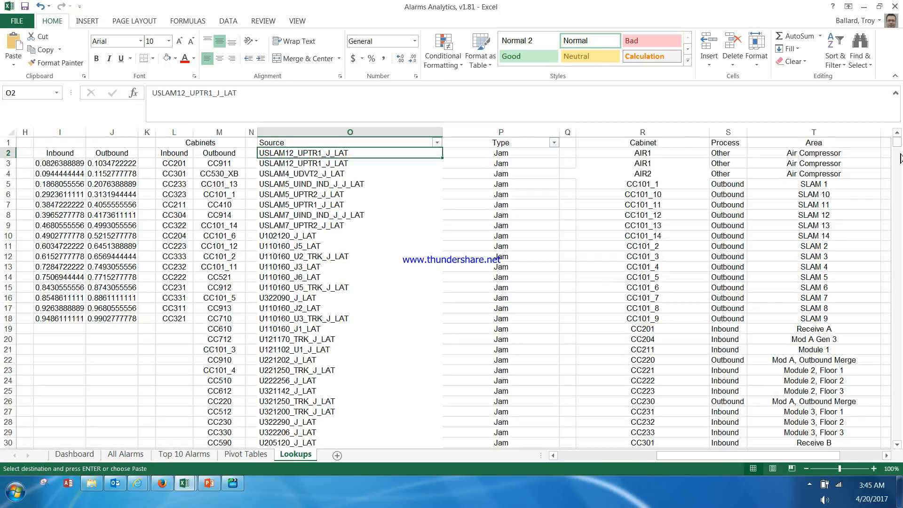
left_click_drag(900, 149, 901, 203)
scroll(901, 207, "up", 20)
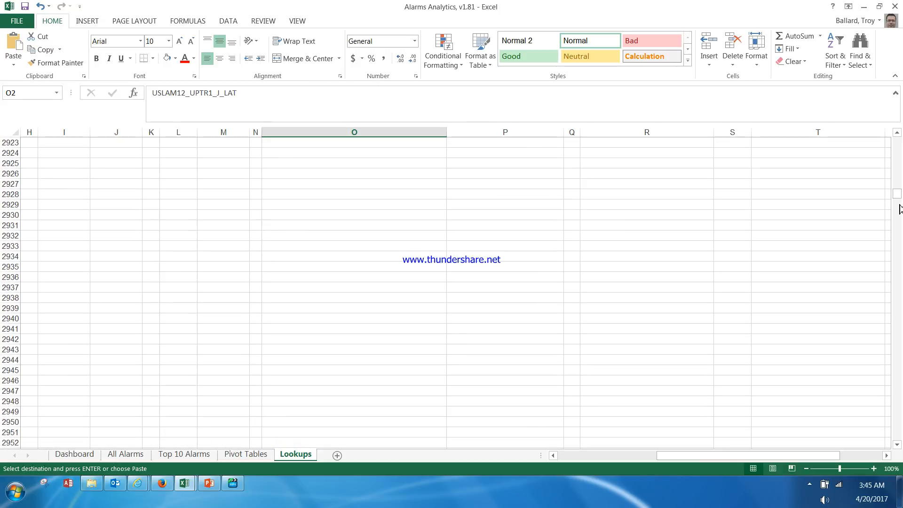
scroll(901, 207, "up", 9)
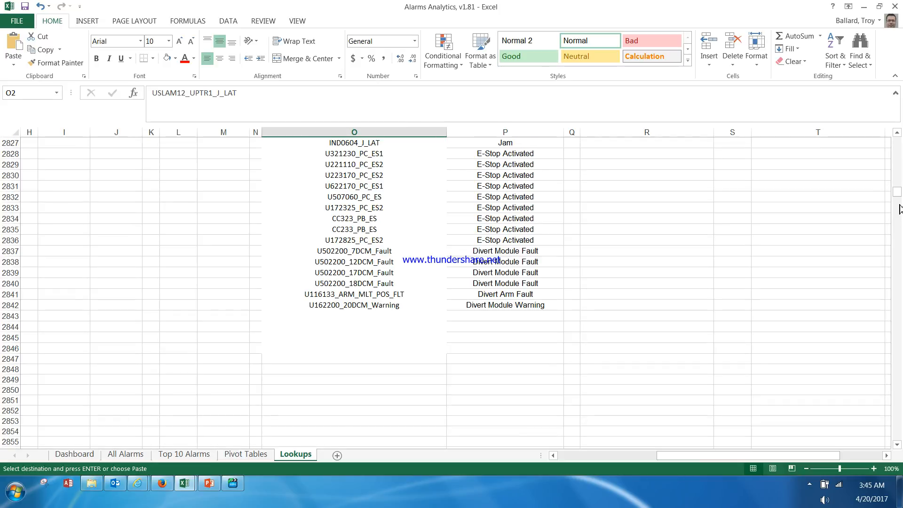
left_click(342, 315)
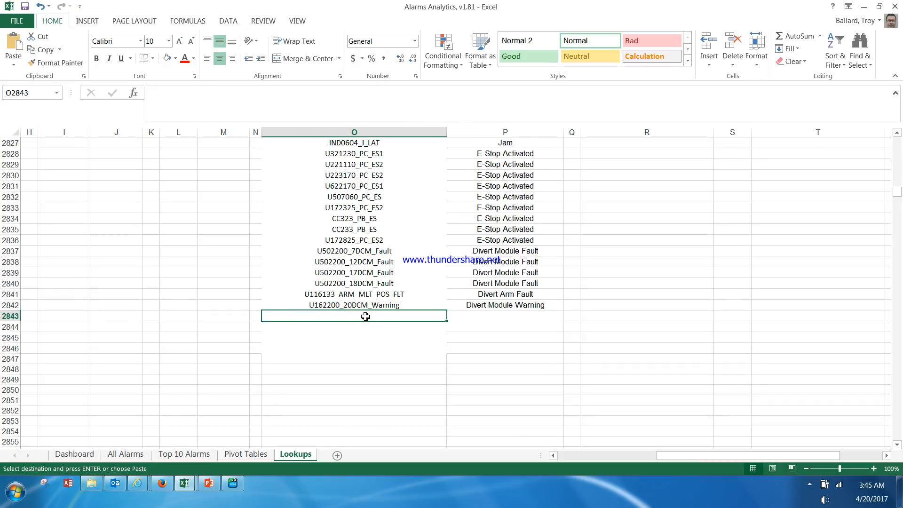
key("ctrl+v")
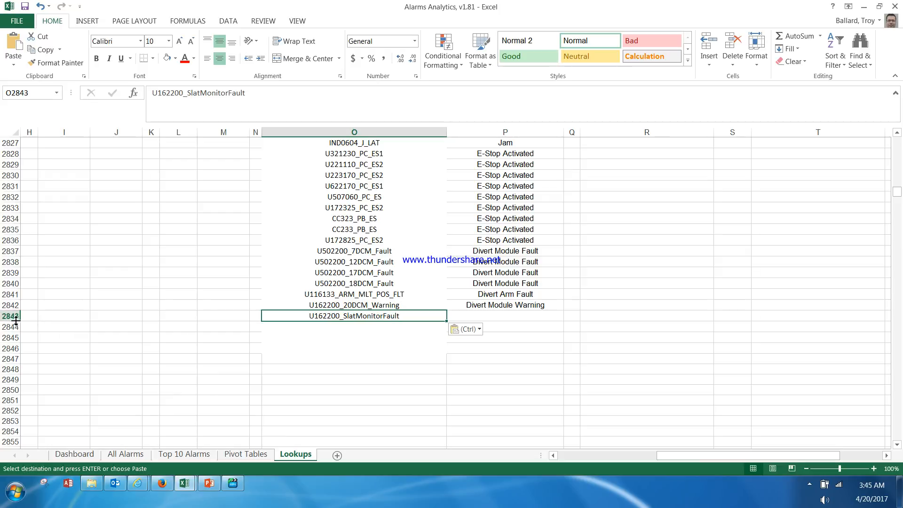
Step: Enter Slat Monitor Fault as the type for the new source in P2843
left_click(478, 316)
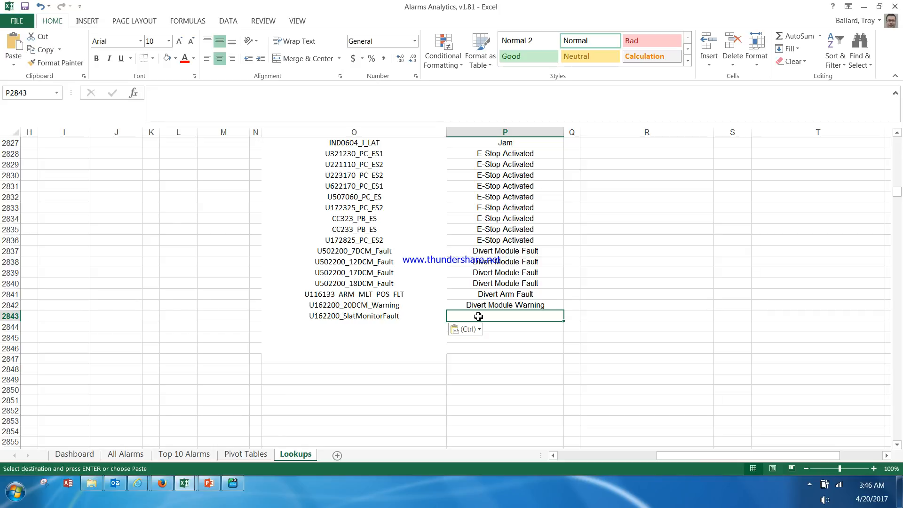
type("S")
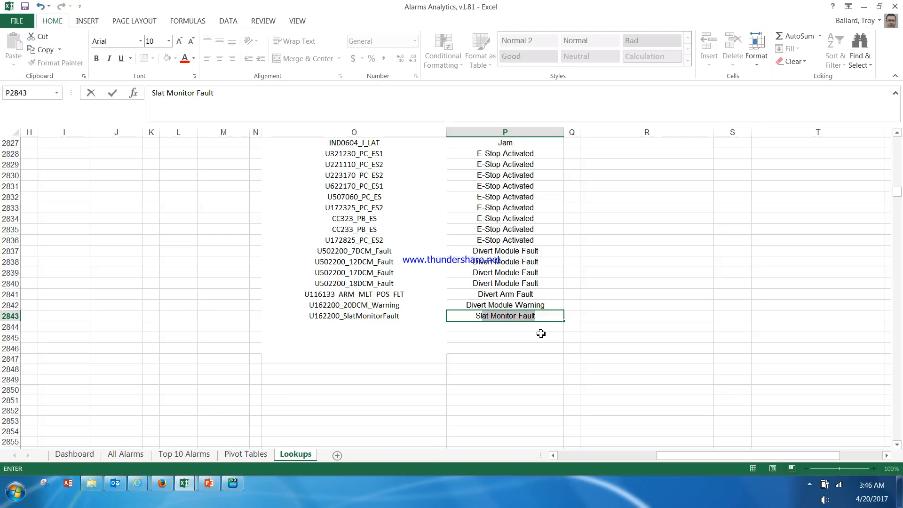
key("Return")
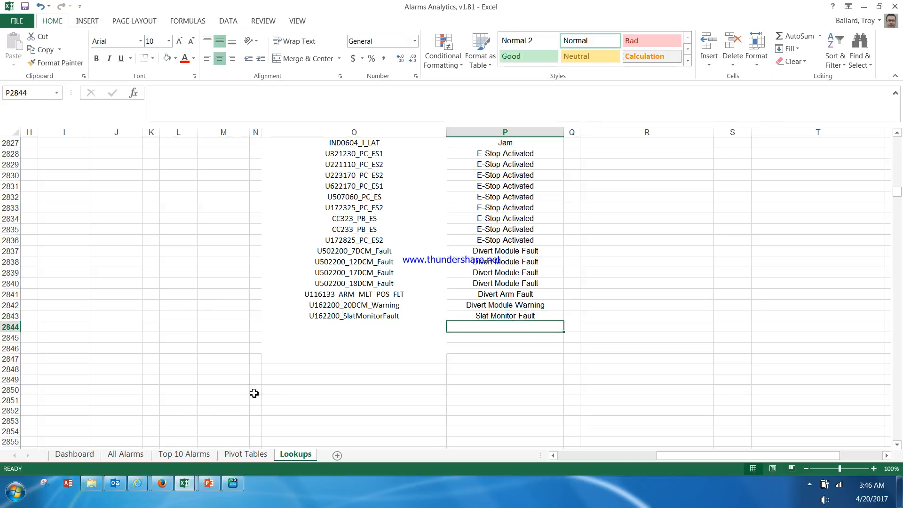
Step: Check the slat monitor alarm's type on All Alarms, and set the Type filter to show all values again
left_click(125, 454)
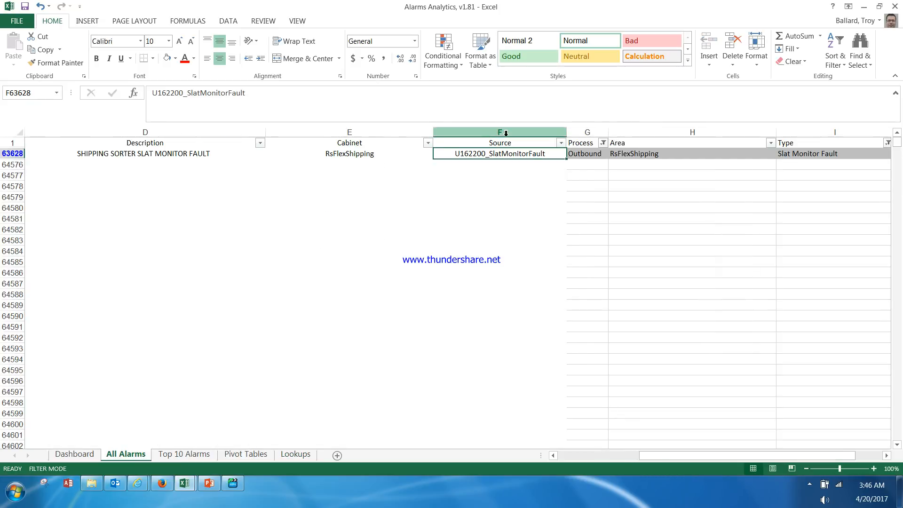
left_click_drag(662, 456, 585, 310)
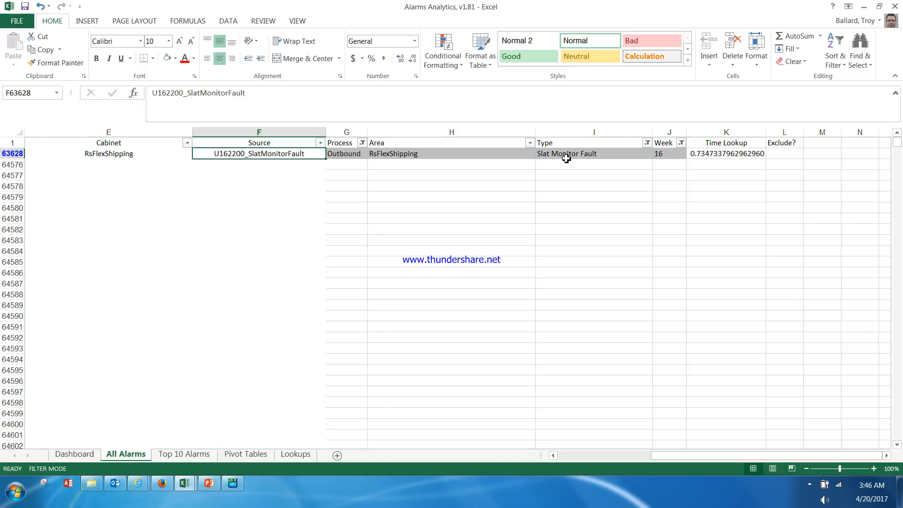
left_click(648, 143)
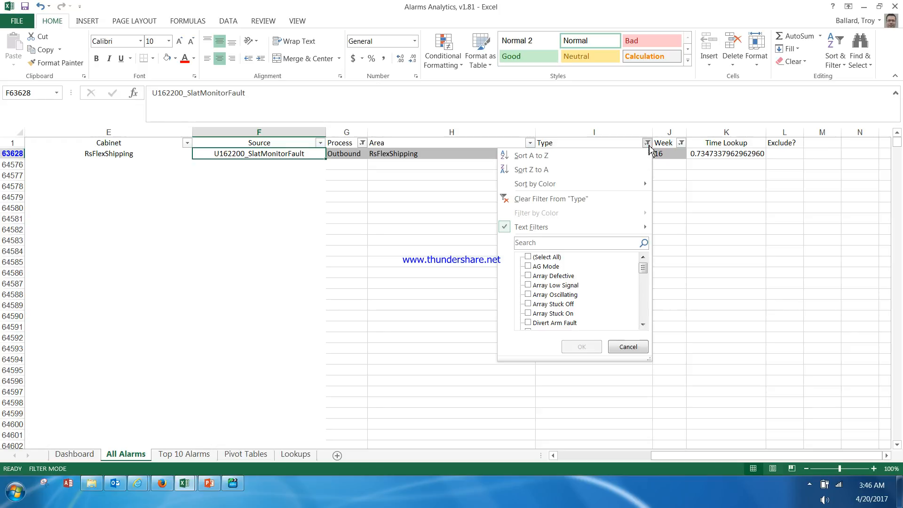
left_click(529, 258)
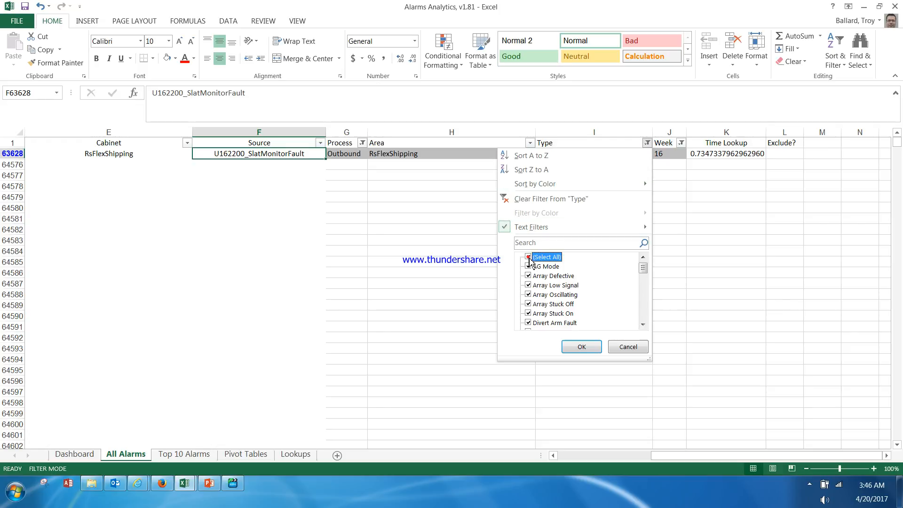
left_click(582, 348)
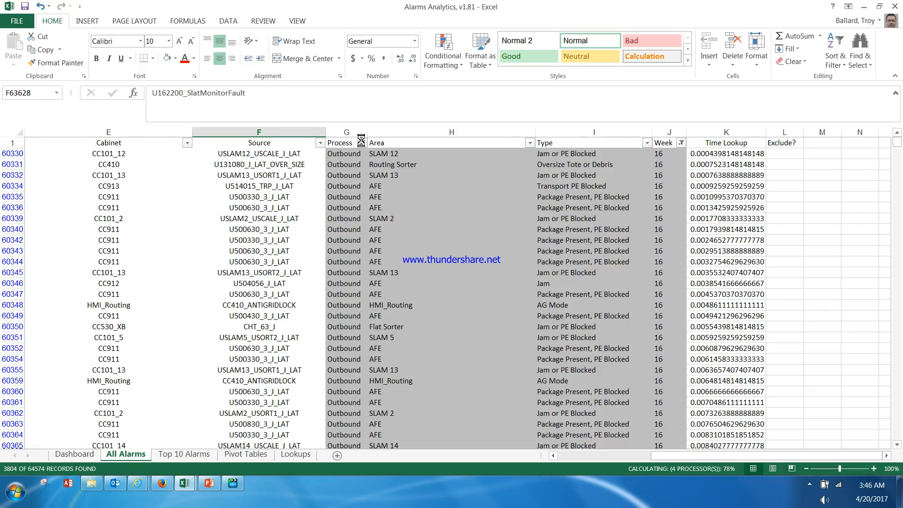
Step: Show all weeks in the Week filter and clear the Process filter on All Alarms
left_click(682, 142)
left_click(563, 257)
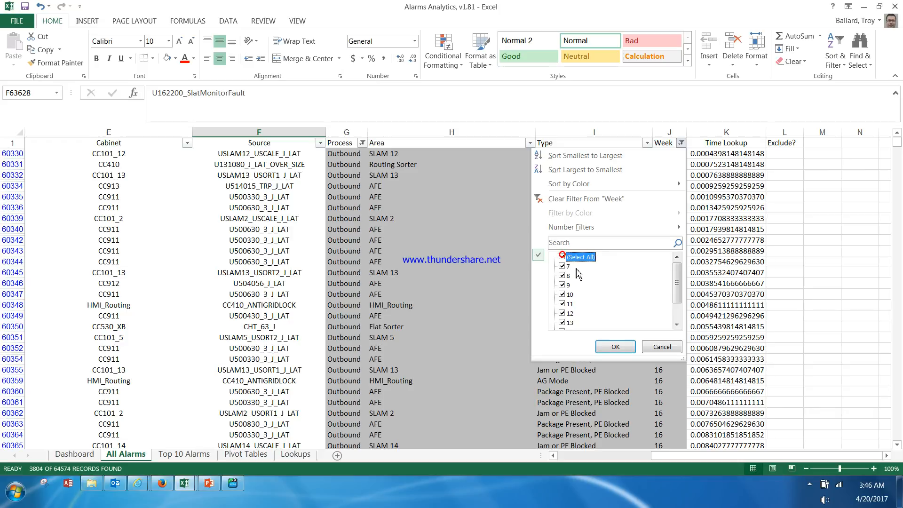
left_click(616, 347)
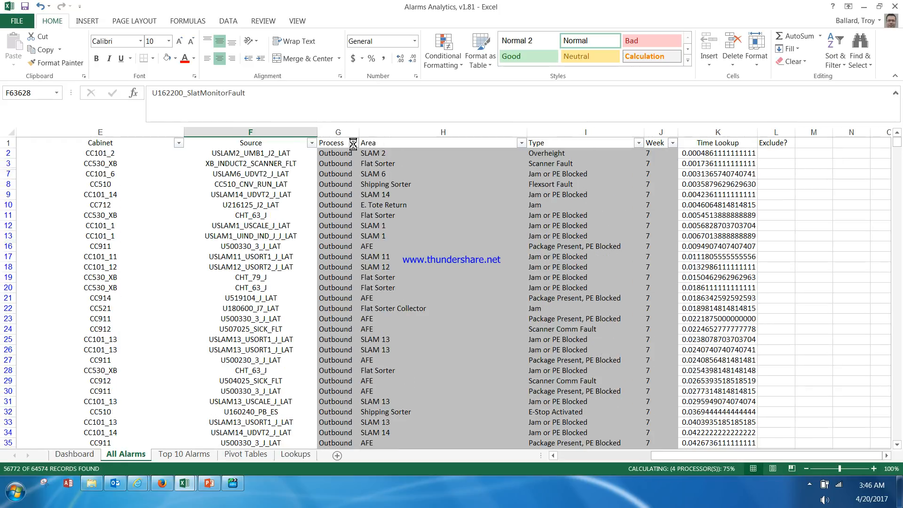
left_click(353, 142)
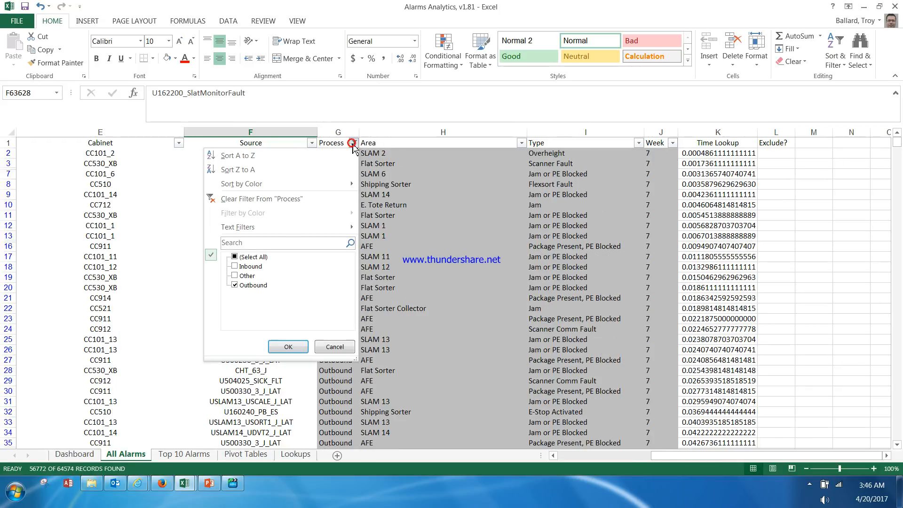
left_click(224, 200)
Step: Sort the All Alarms table by Date from oldest to newest
left_click_drag(708, 456, 581, 456)
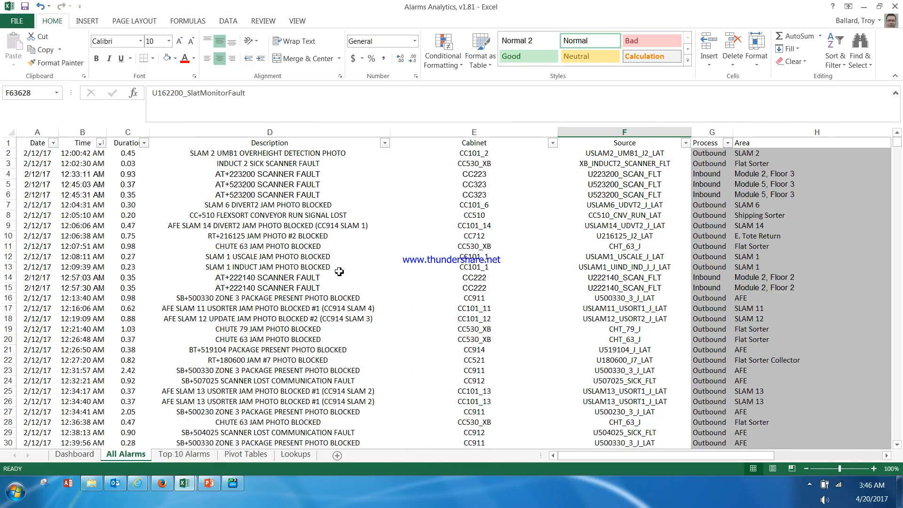
left_click(54, 143)
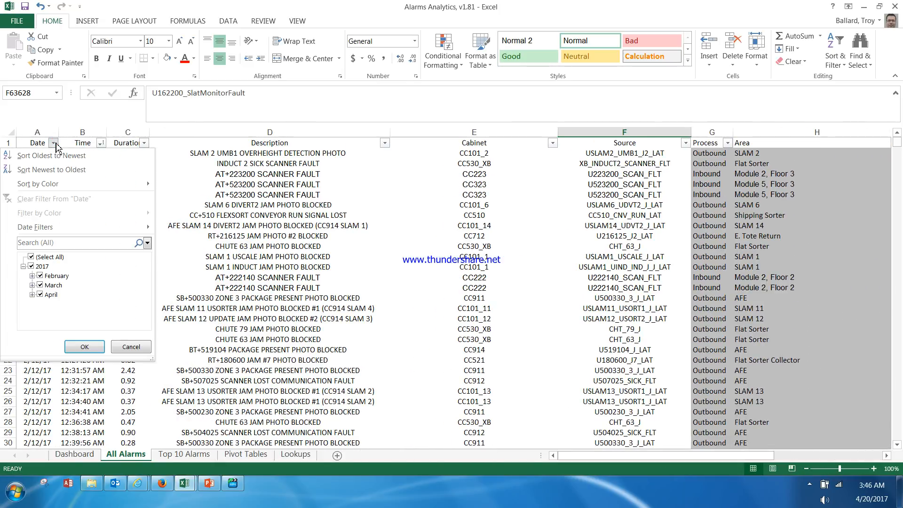
left_click(55, 156)
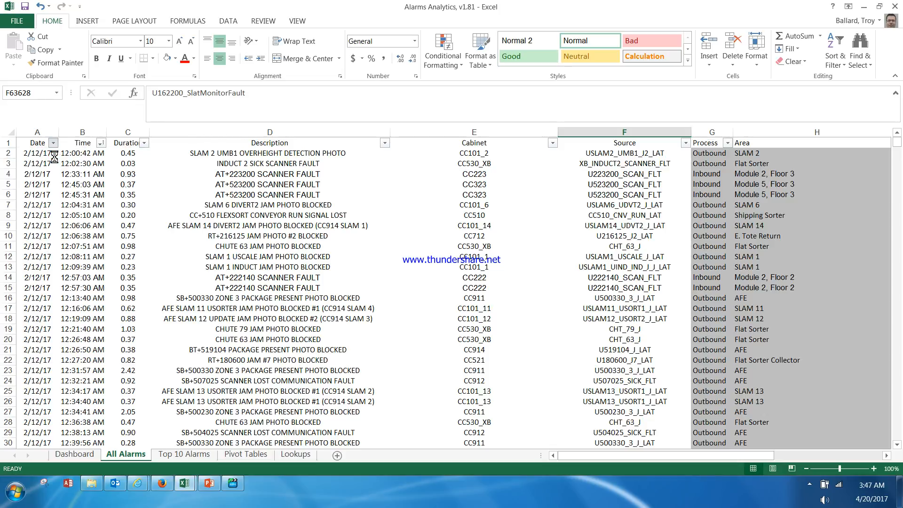